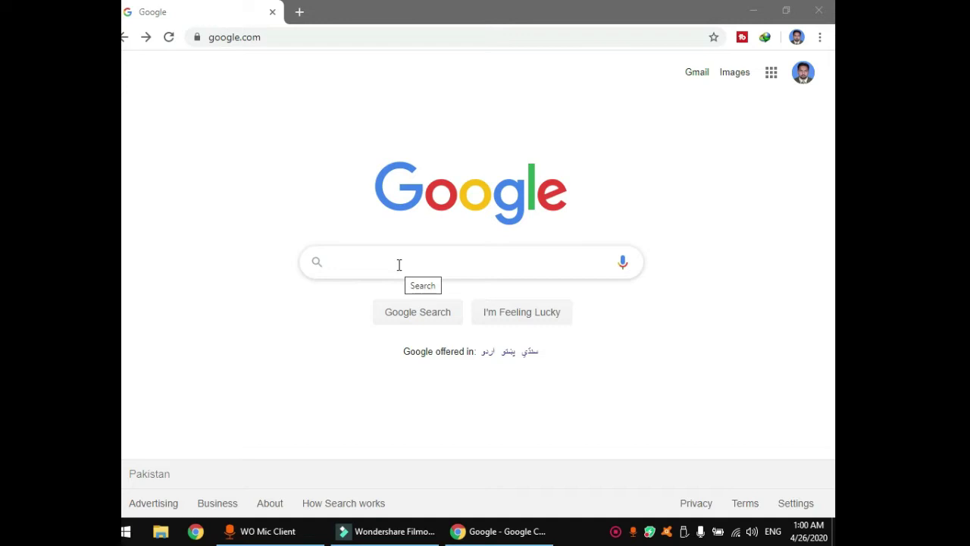
Search Google for 'aiou' and open the AIOU Online Admission Form sitelink.
left_click(398, 264)
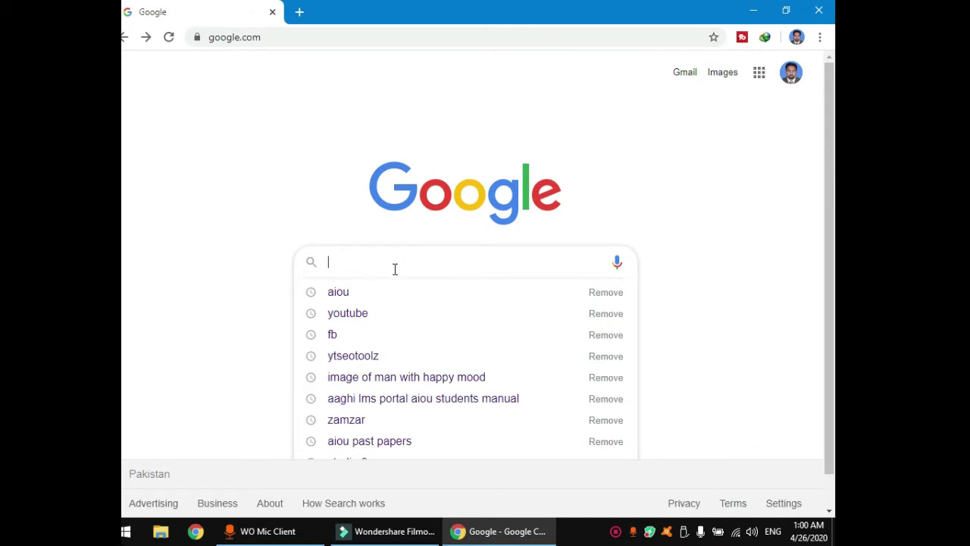
left_click(379, 298)
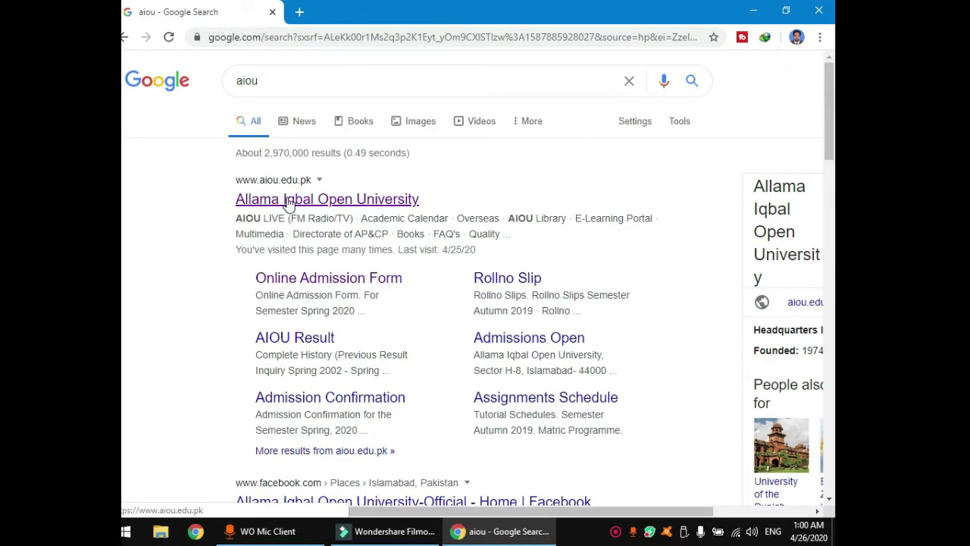
left_click(250, 204)
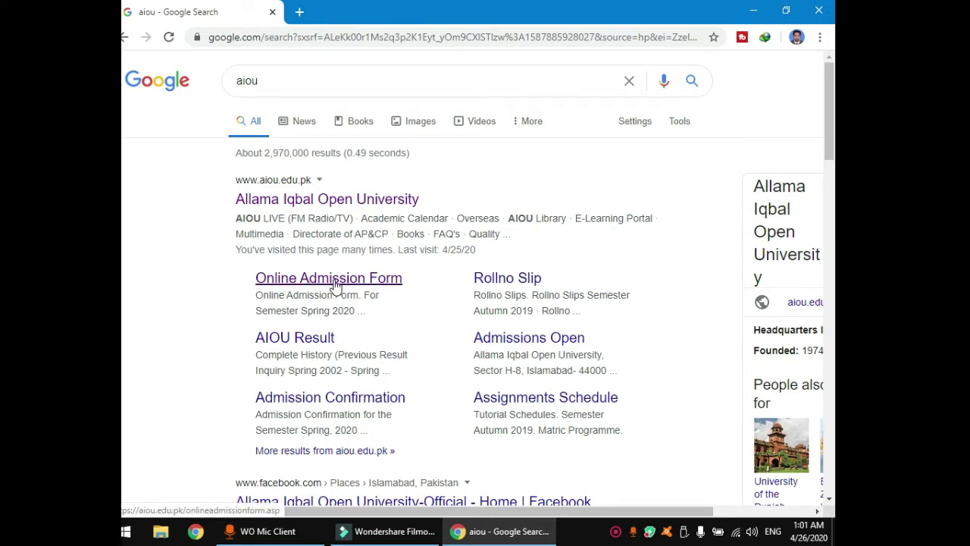
left_click(338, 286)
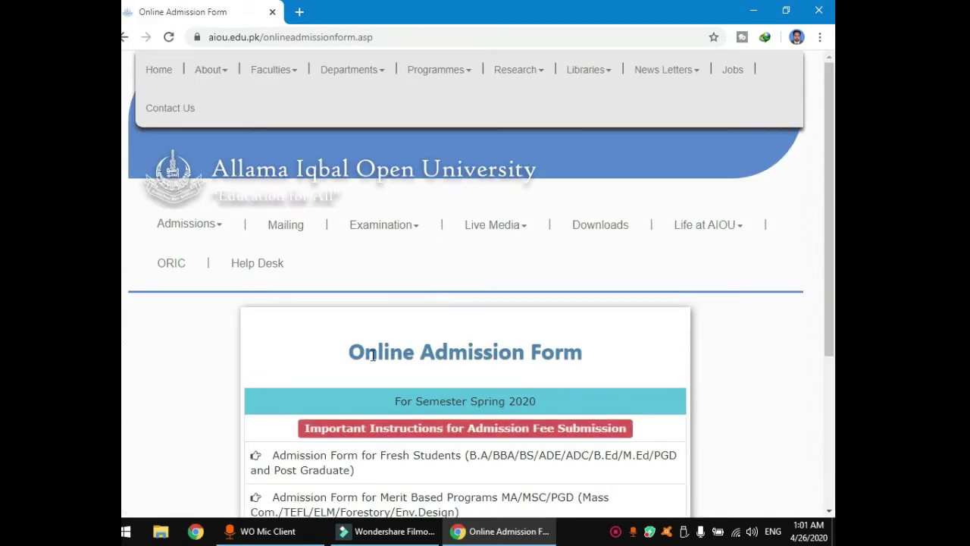
Open 'Admission Form for Fresh Students (B.A/BBA/BS/ADE/ADC/B.Ed/M.Ed/PGD and Post Graduate)'.
scroll(428, 379, "down", 1)
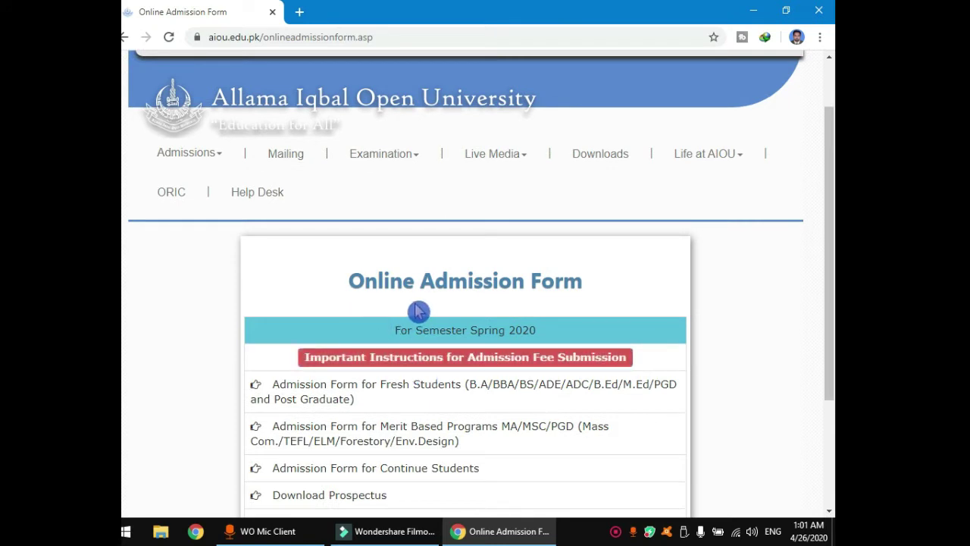
scroll(492, 309, "down", 2)
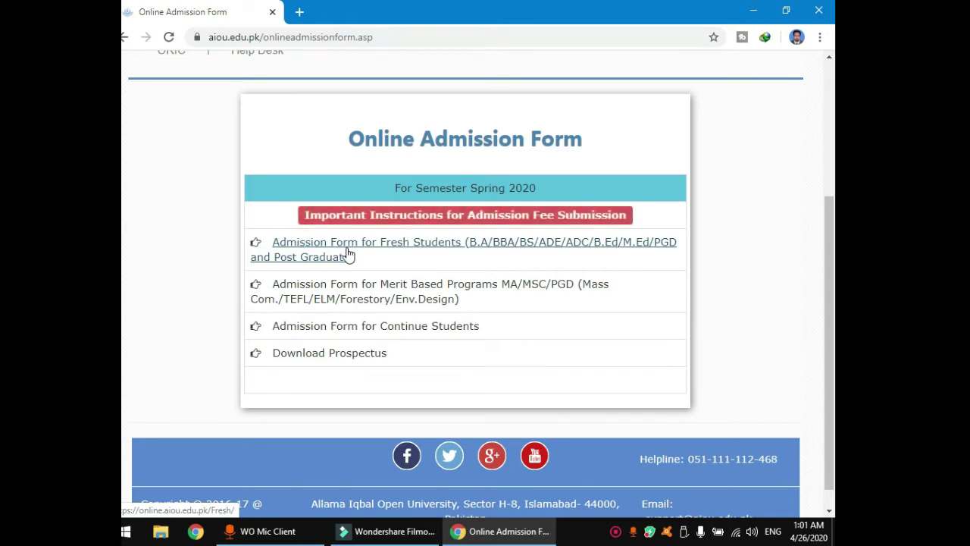
left_click(470, 254)
left_click(384, 264)
left_click(389, 250)
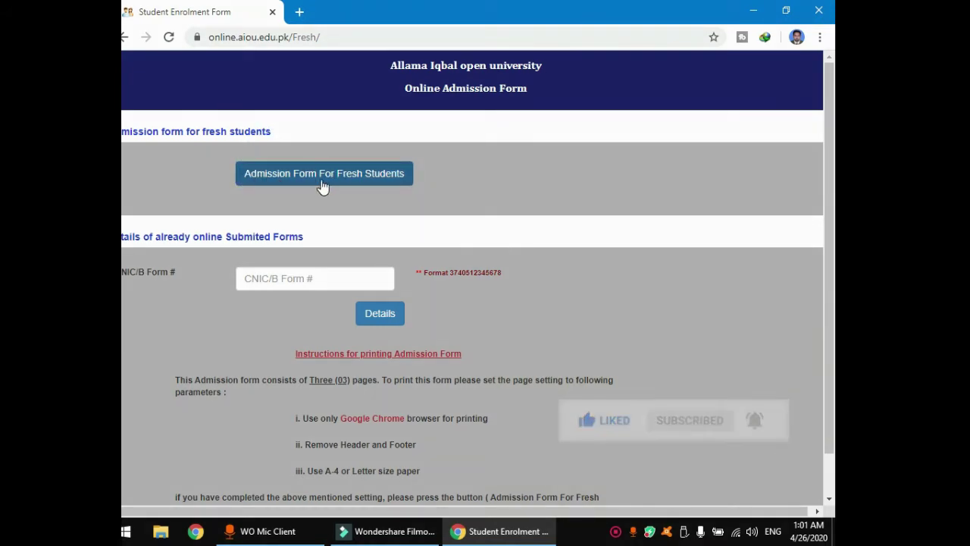
Start a new blank form with the 'Admission Form For Fresh Students' button.
left_click(345, 178)
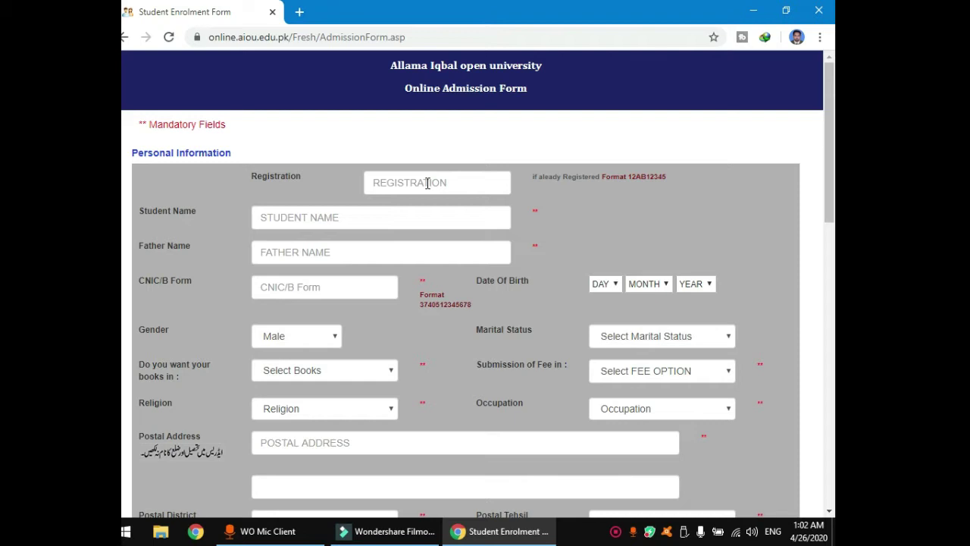
Enter the student's name, the father's name and the CNIC/B Form number.
left_click(311, 217)
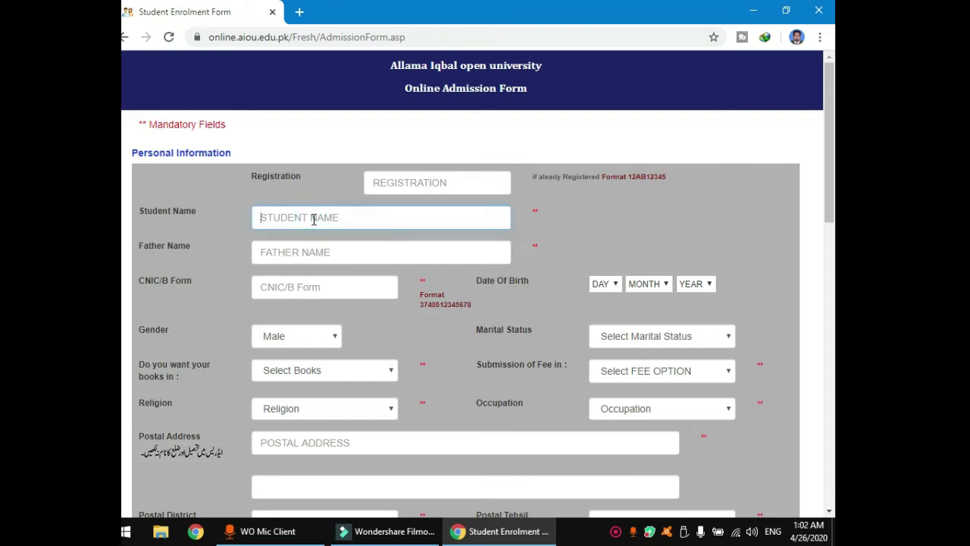
type("All")
left_click(304, 253)
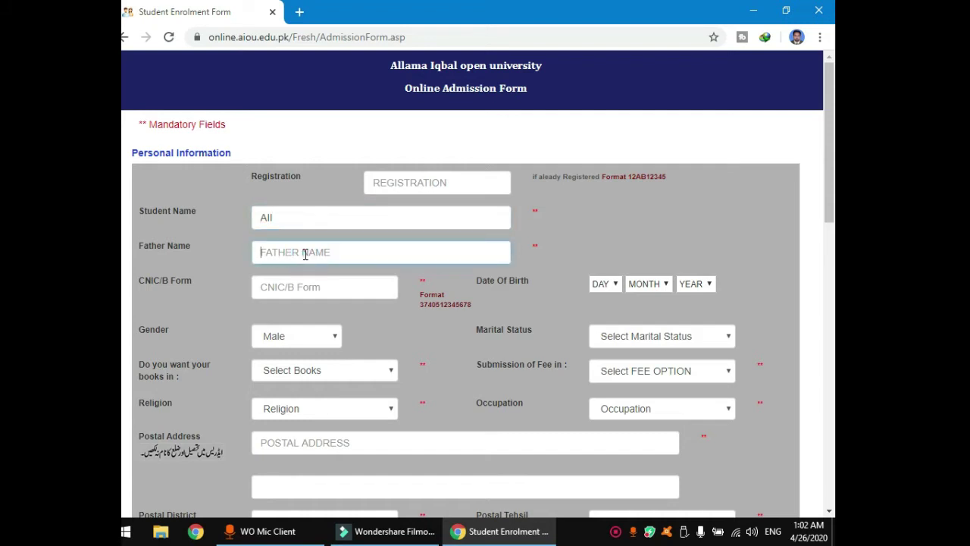
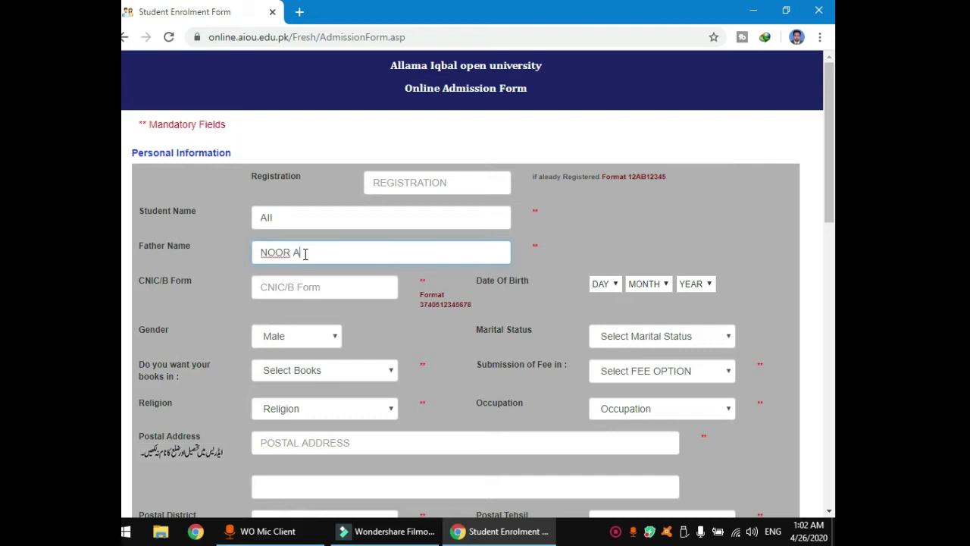
left_click(346, 284)
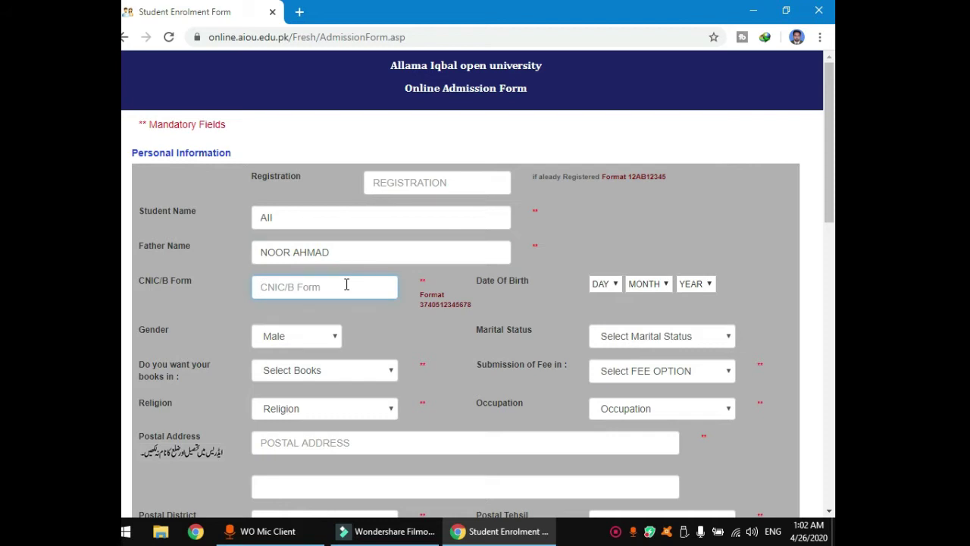
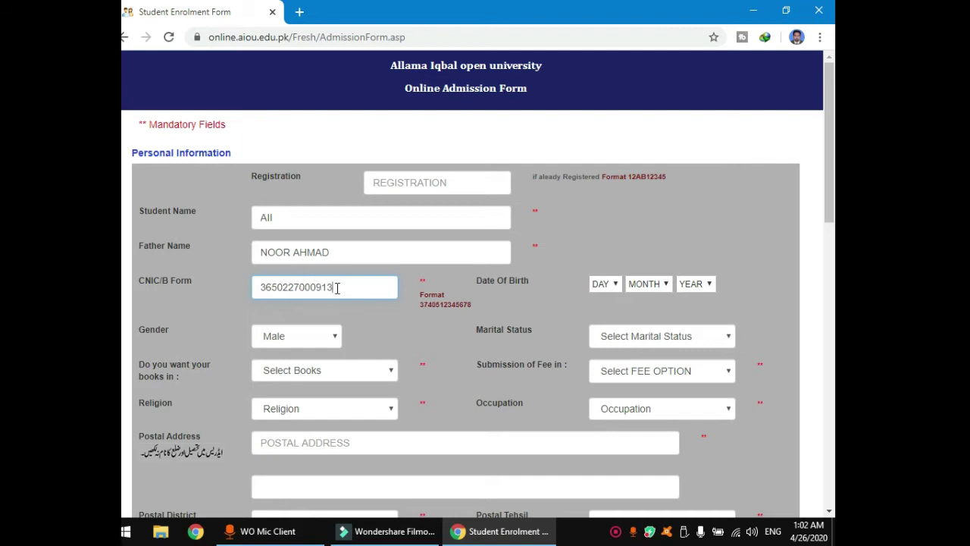
left_click(604, 292)
left_click(615, 288)
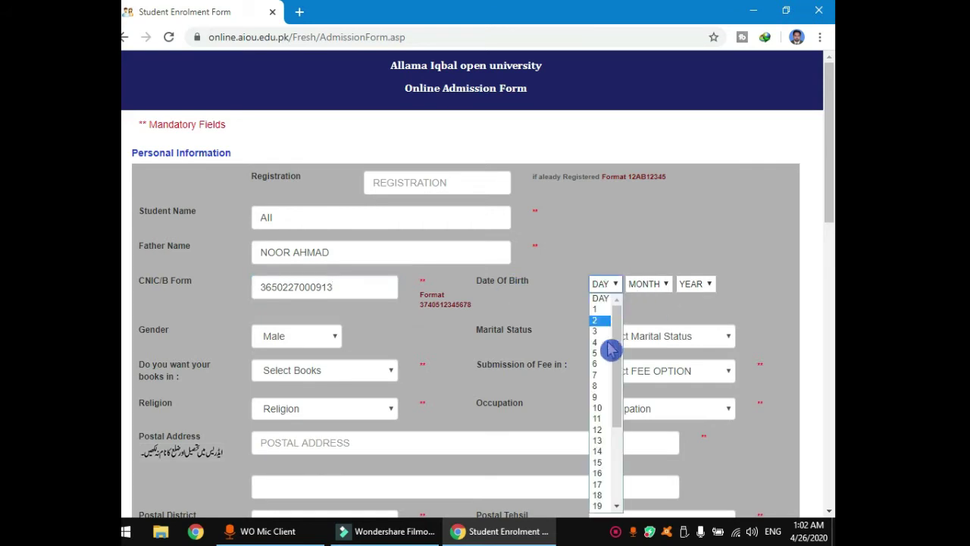
left_click(601, 401)
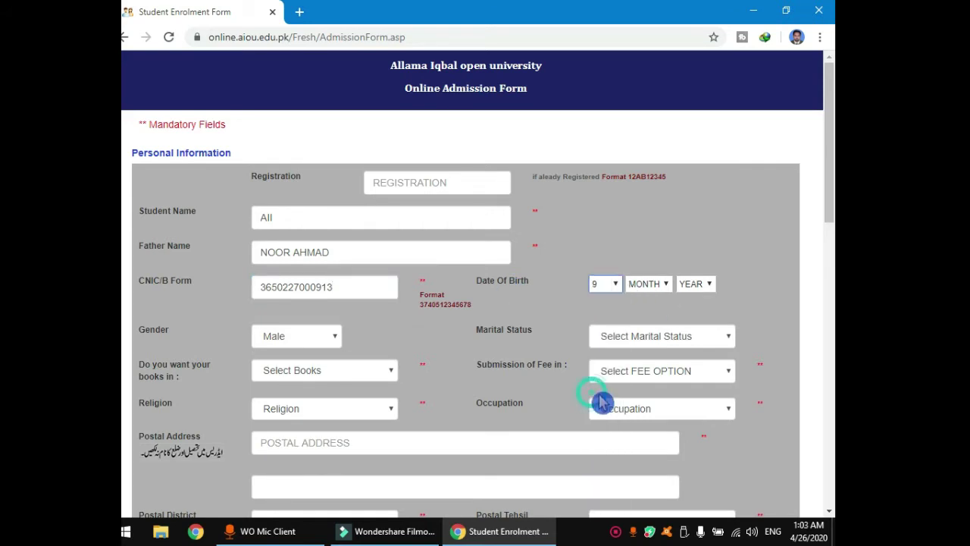
left_click(658, 284)
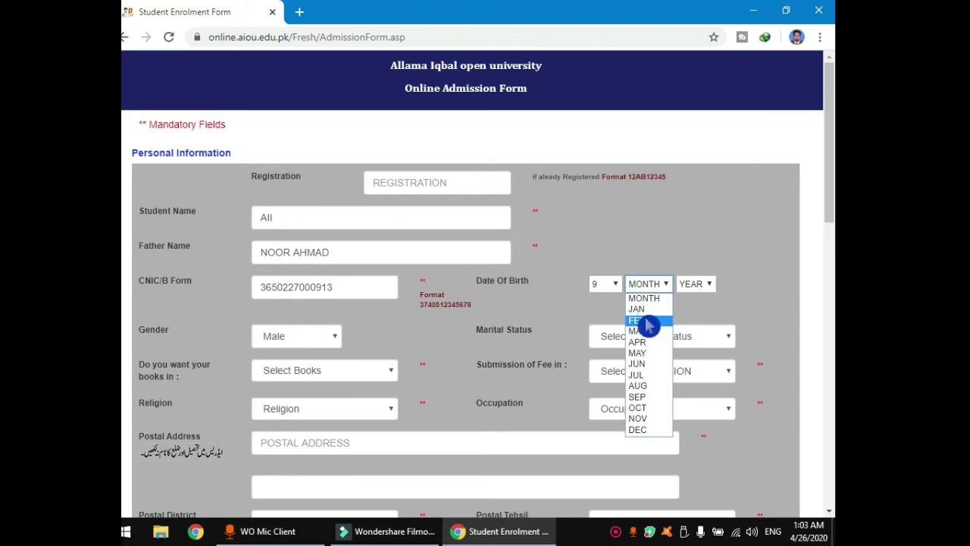
left_click(645, 321)
left_click(693, 283)
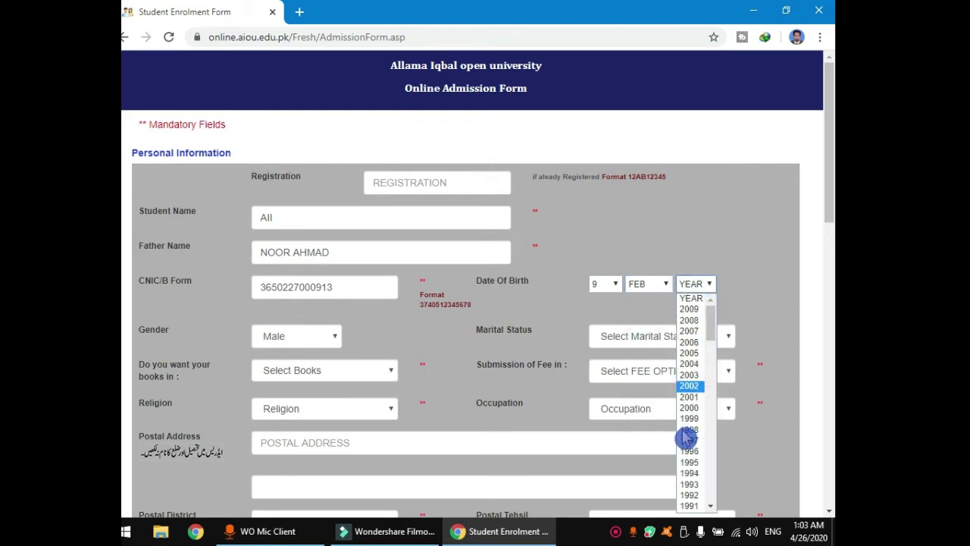
left_click(696, 464)
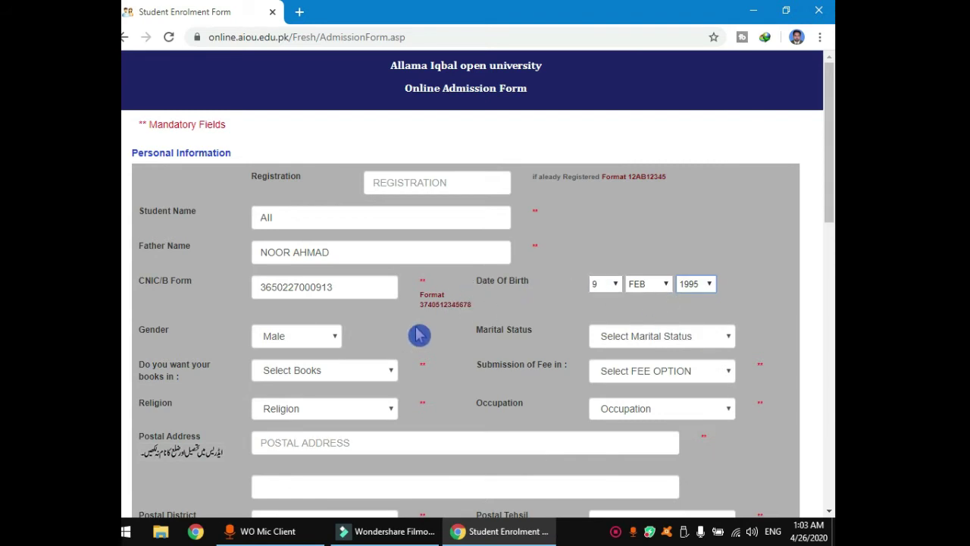
Keep Male selected in the Gender dropdown.
left_click(330, 341)
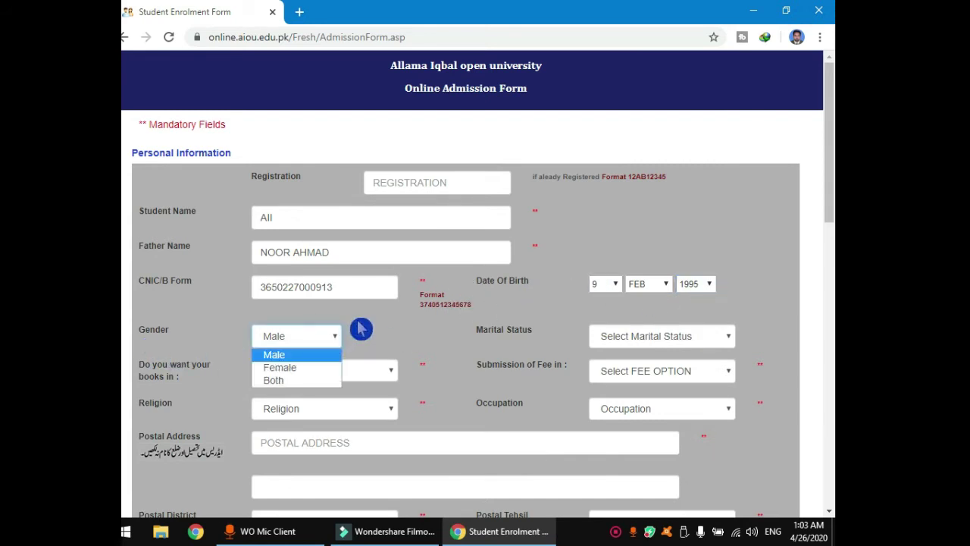
left_click(342, 331)
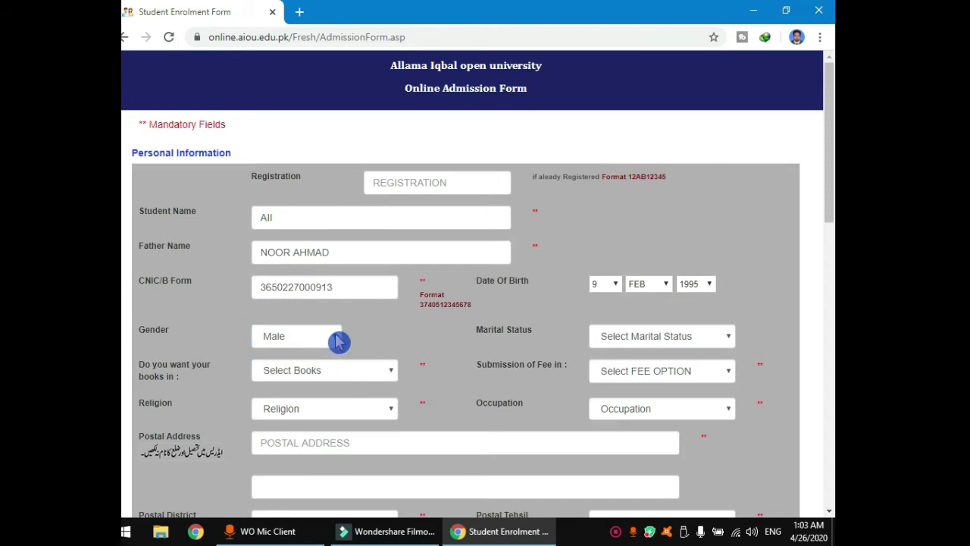
left_click(338, 341)
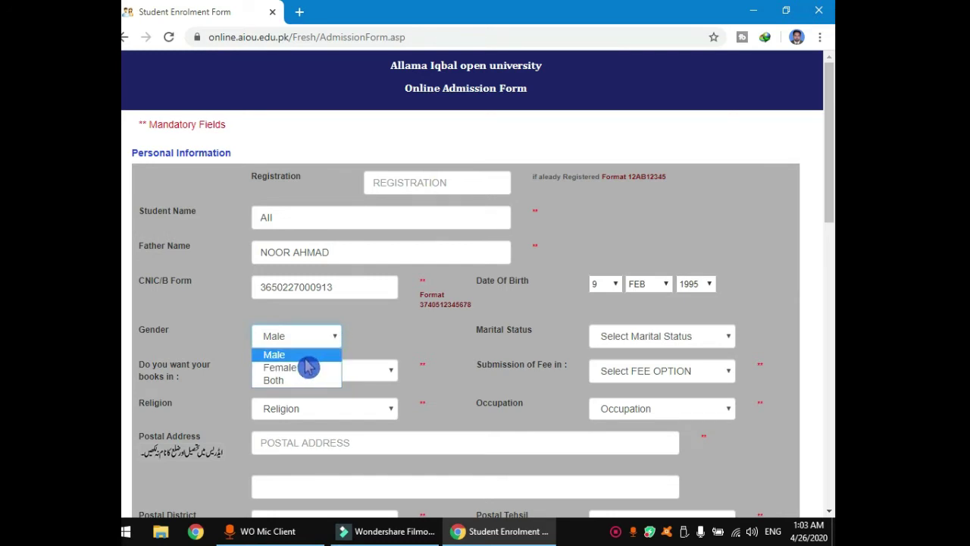
left_click(307, 361)
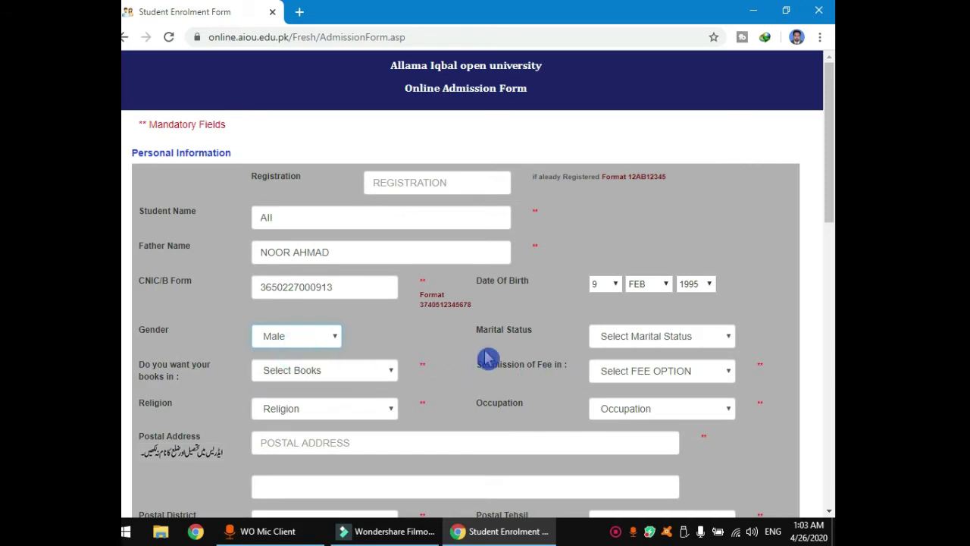
Choose Single as marital status and Hard Copy for how books are received.
left_click(726, 339)
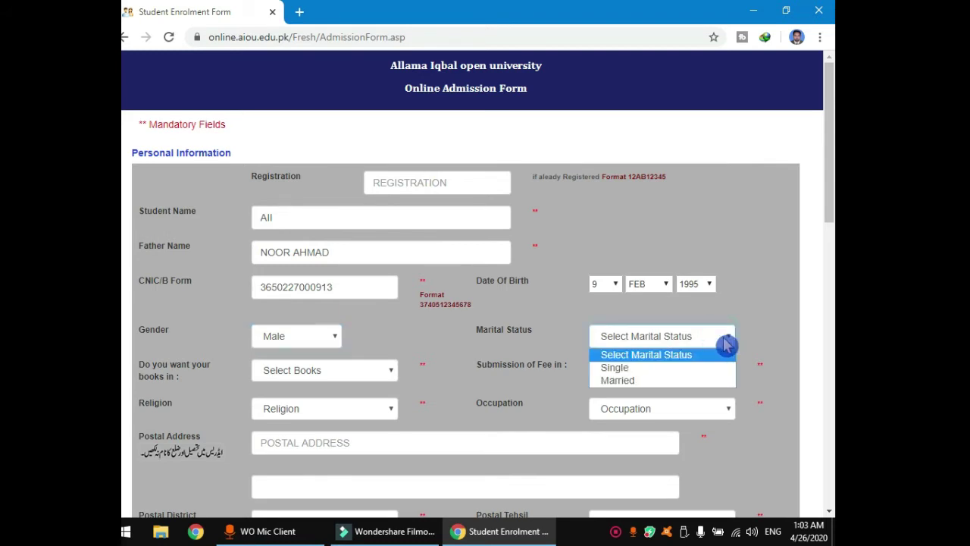
left_click(646, 372)
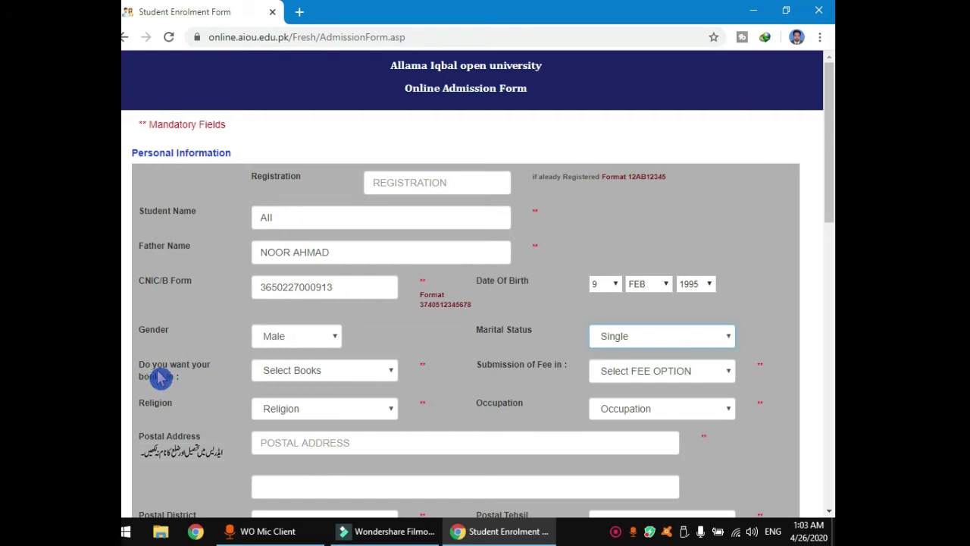
left_click(394, 377)
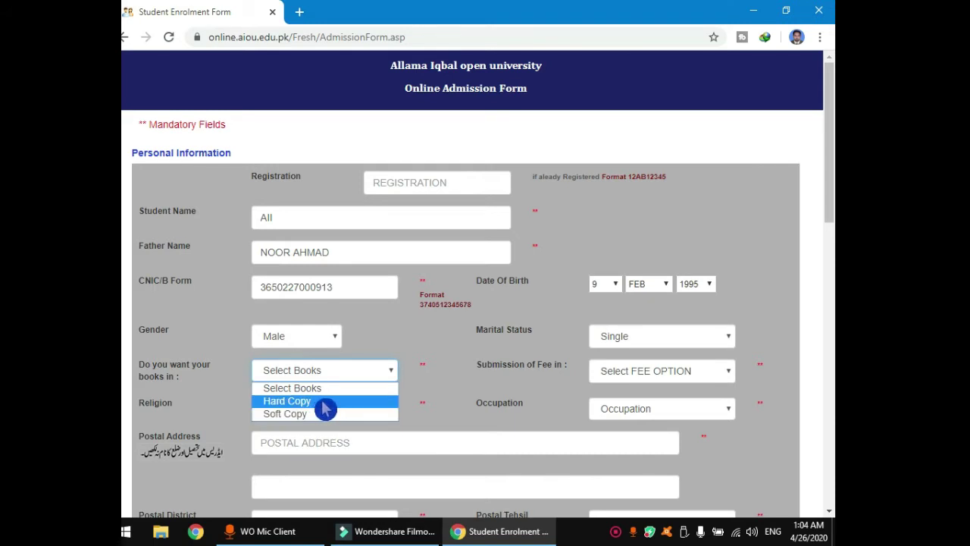
left_click(320, 402)
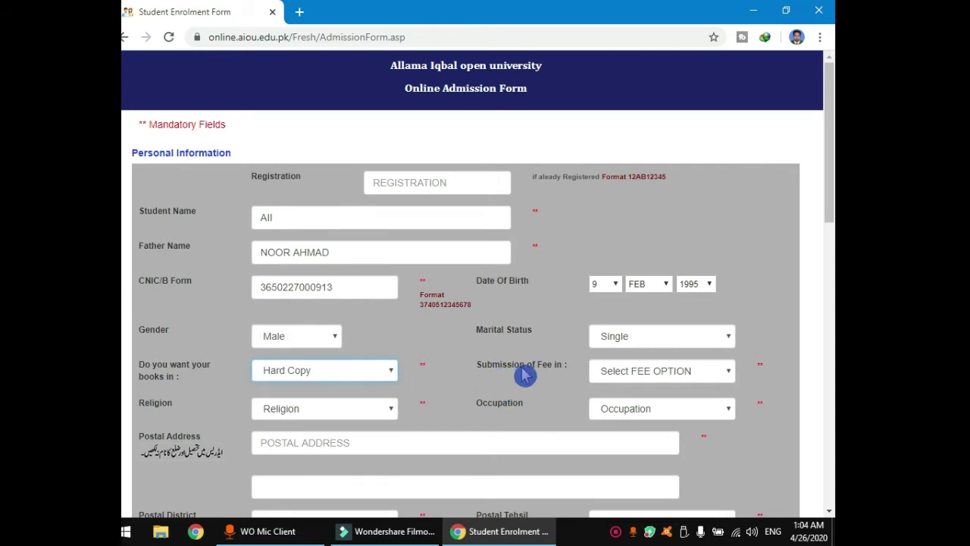
Choose INSTALLMENT in the 'Submission of Fee in' dropdown.
left_click(732, 375)
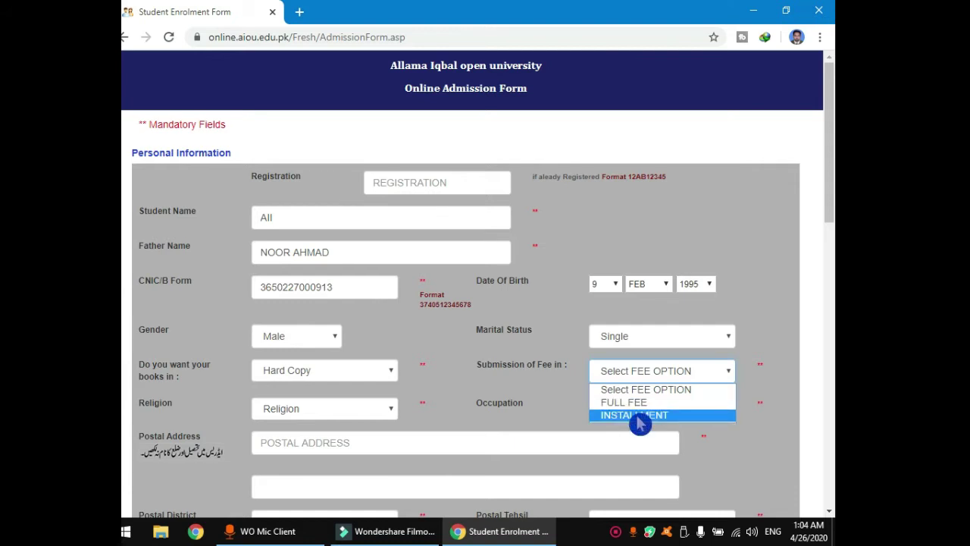
left_click(640, 417)
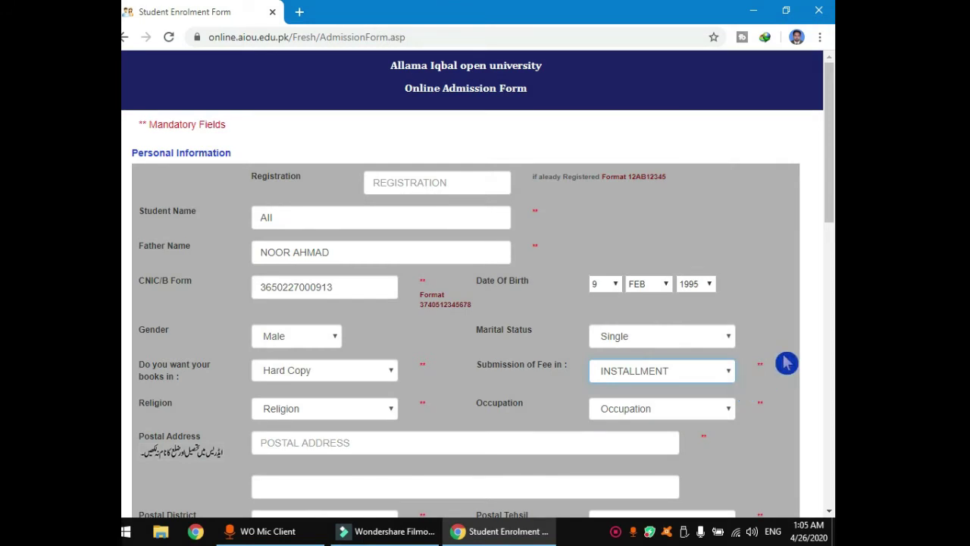
Highlight the Student Name entry on the form.
left_click_drag(823, 190, 830, 227)
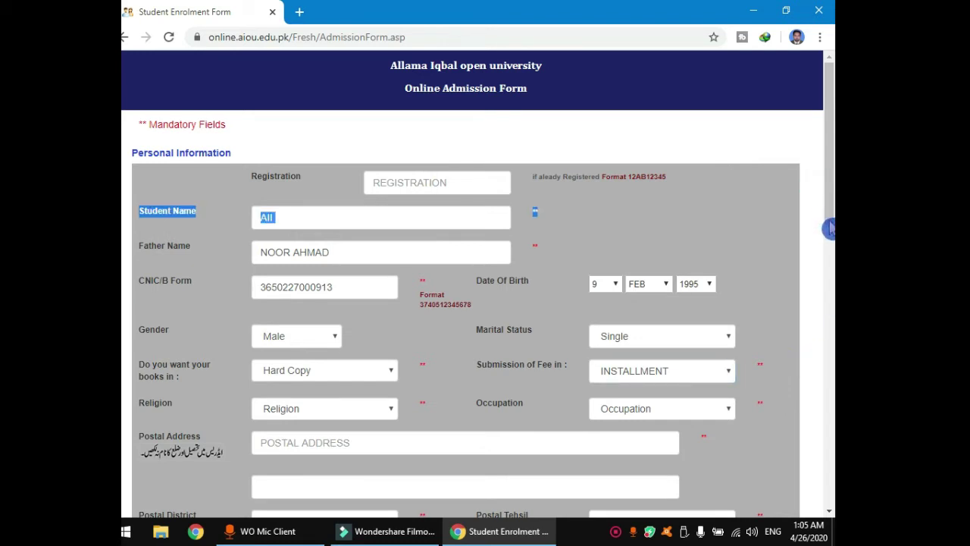
left_click(823, 203)
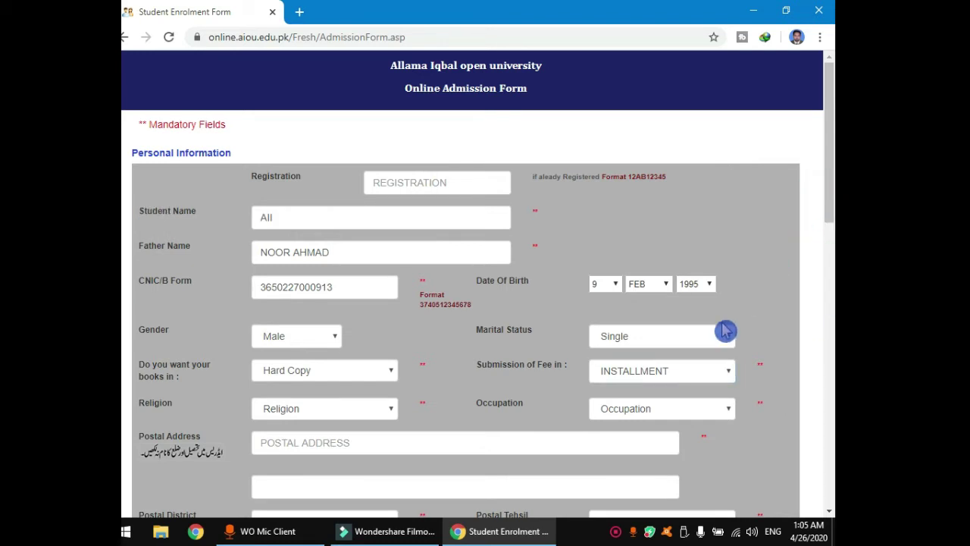
left_click_drag(826, 194, 827, 232)
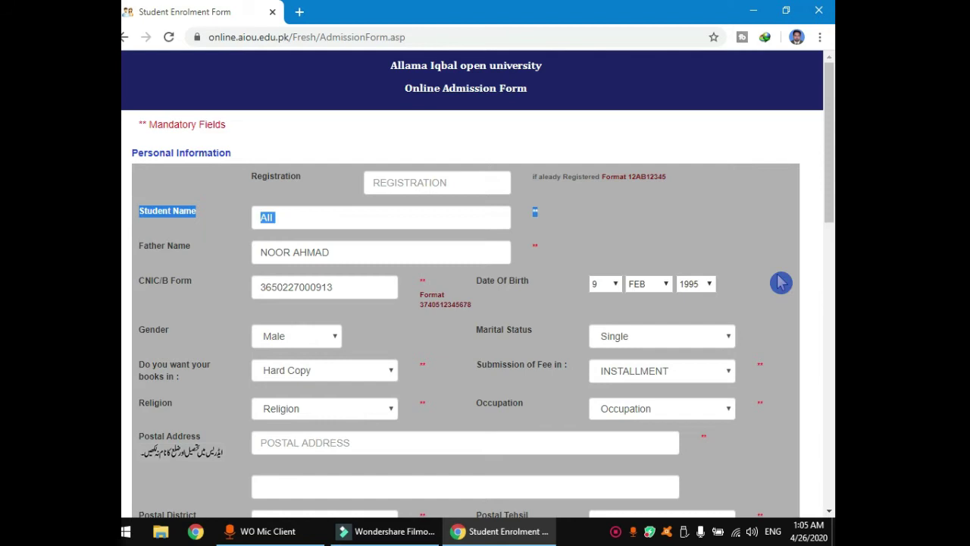
double_click(822, 509)
Set religion to NOT GIVEN and occupation to STUDENT.
scroll(542, 466, "down", 1)
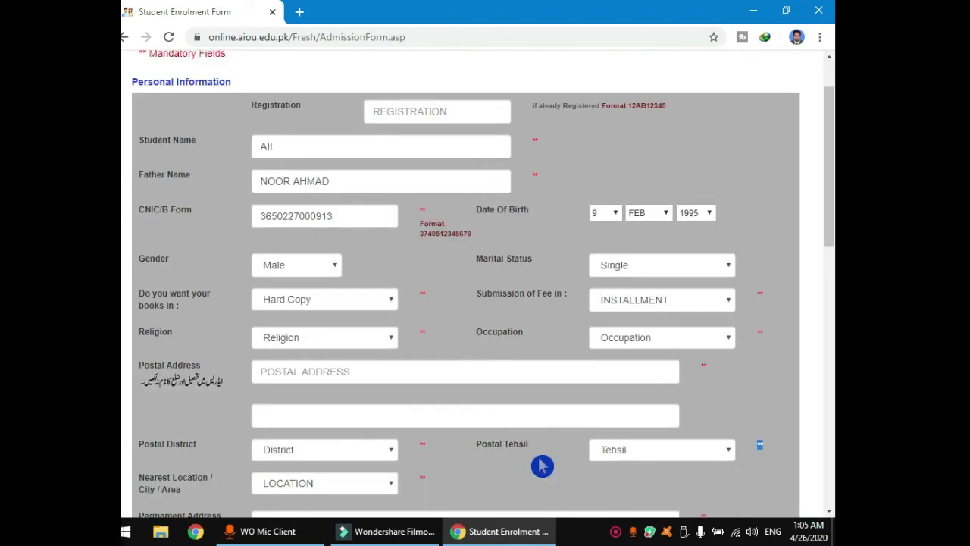
scroll(542, 466, "down", 1)
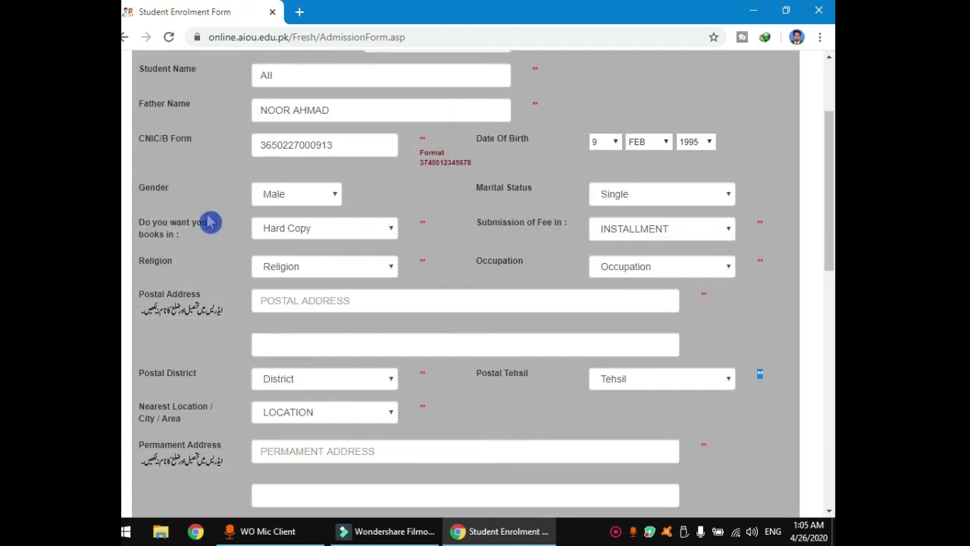
left_click(386, 274)
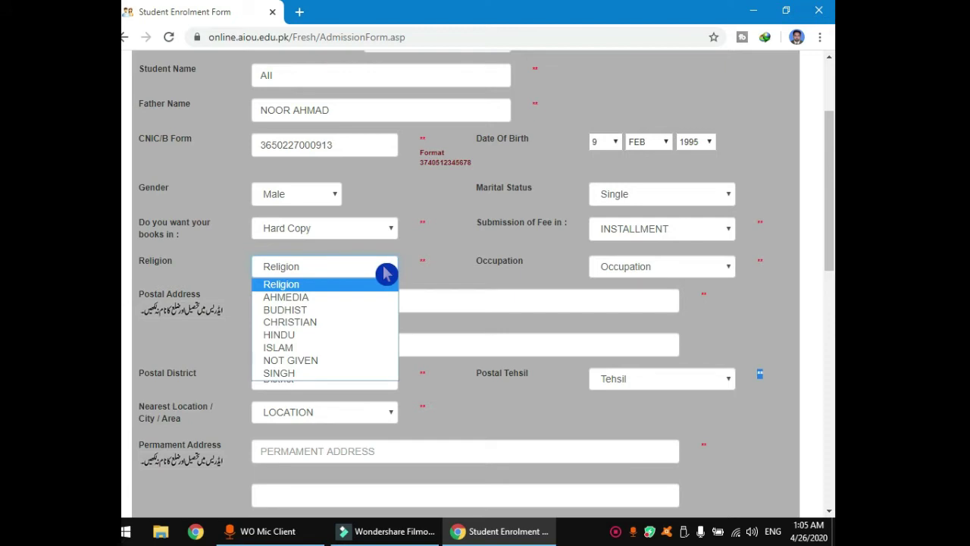
left_click(310, 362)
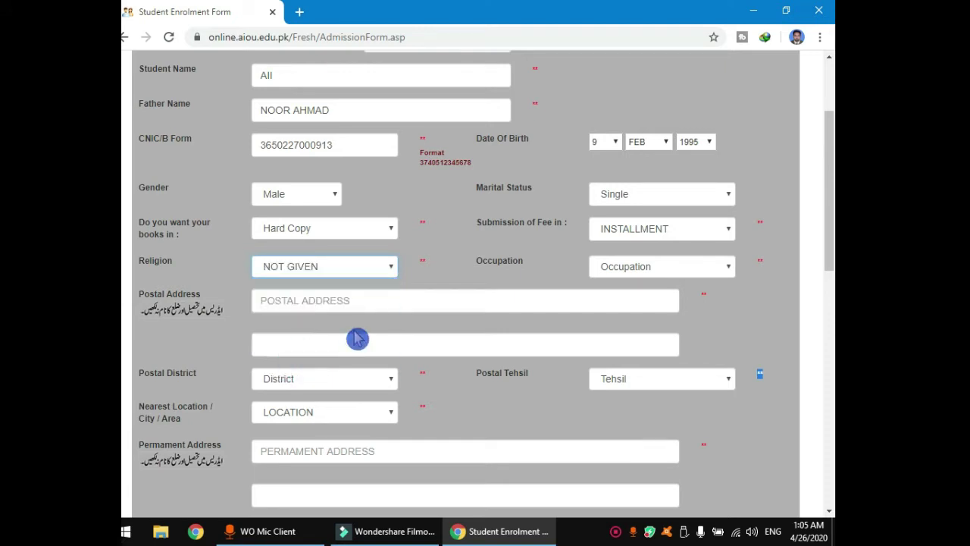
left_click(724, 272)
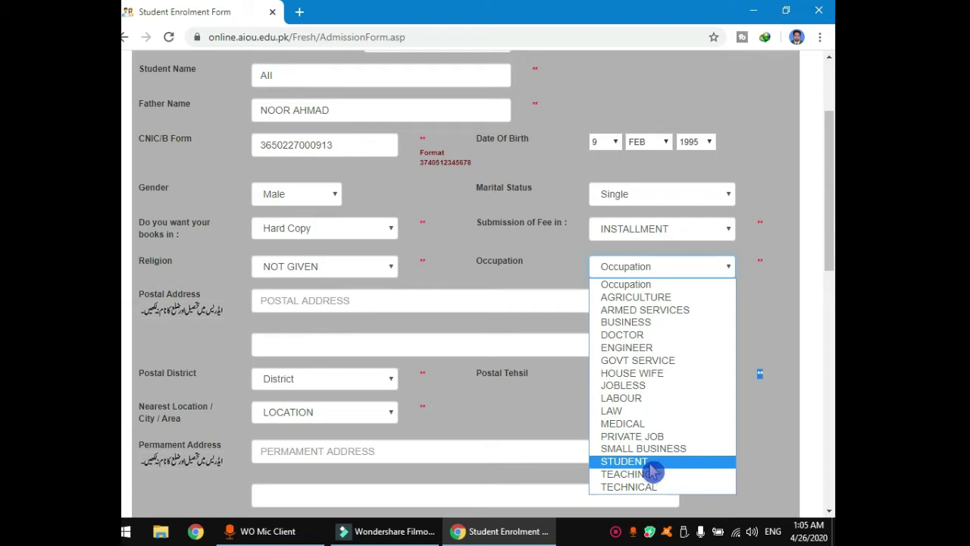
left_click(643, 461)
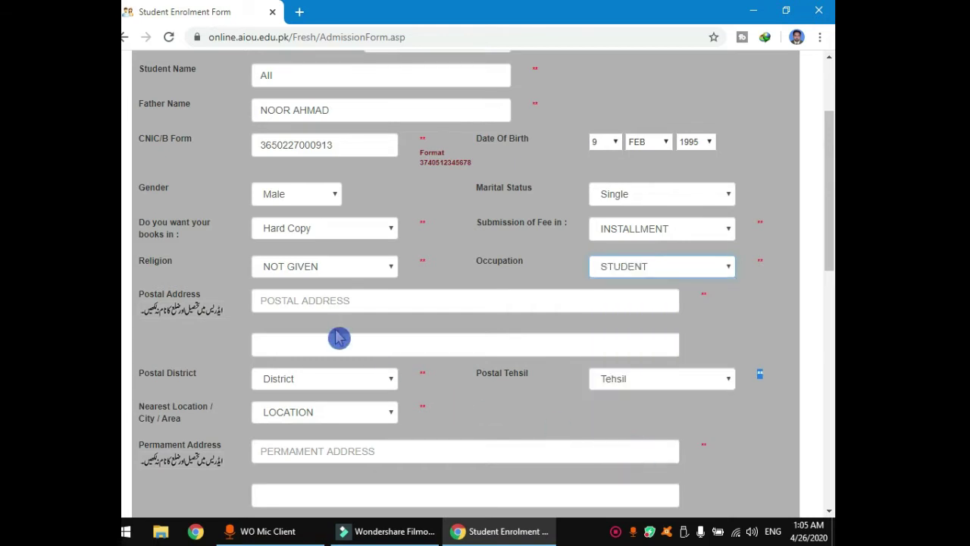
left_click(325, 301)
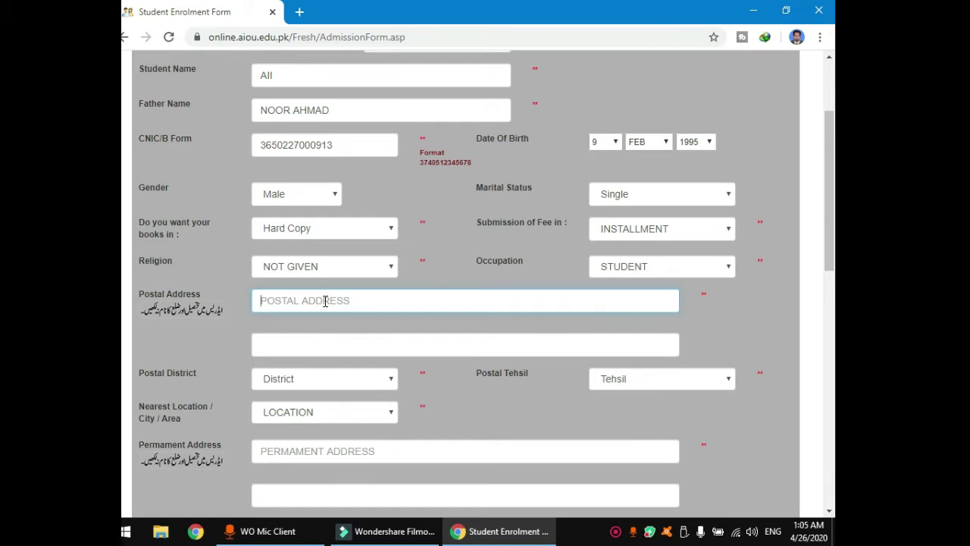
Type the student's postal address into the Postal Address field, correcting typos.
key("BackSpace")
key("BackSpace")
key("BackSpace")
key("BackSpace")
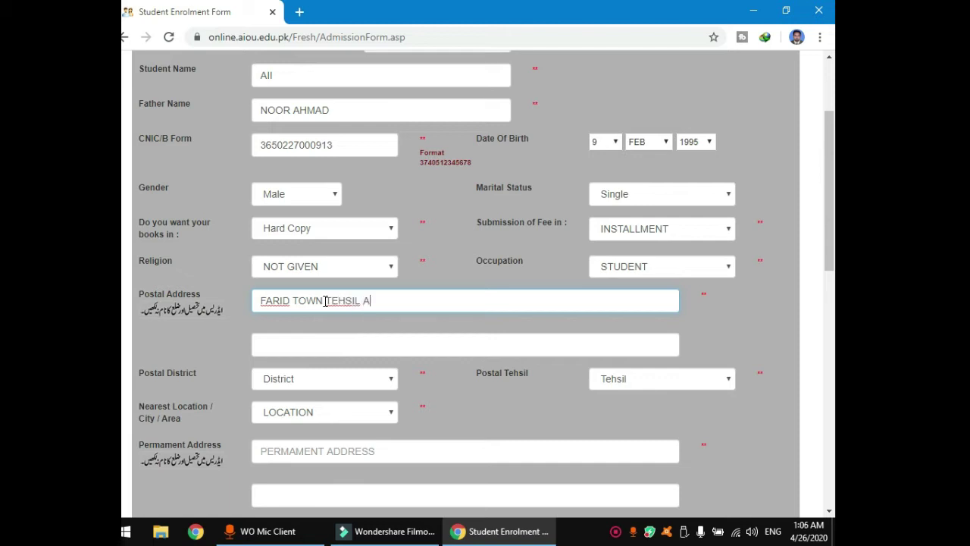
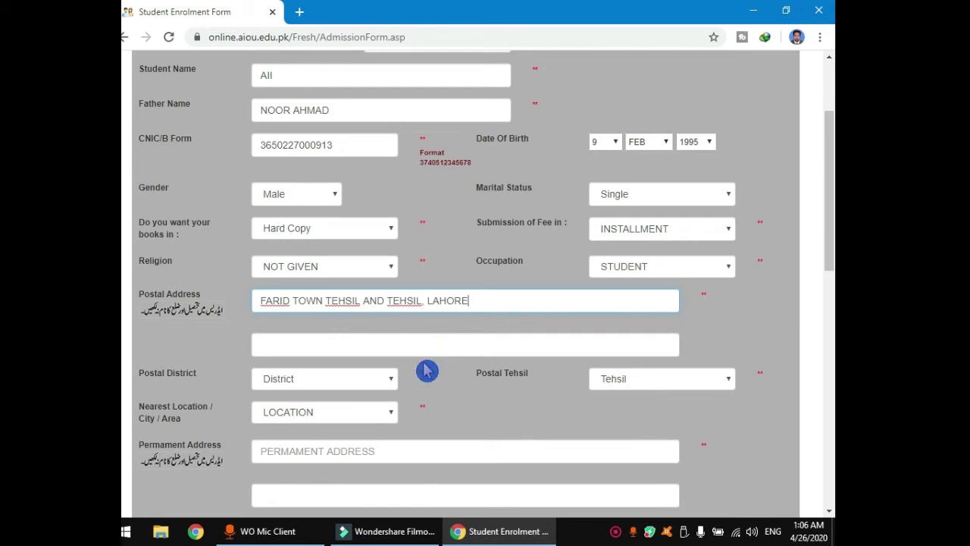
Set postal district to LAHORE and postal tehsil to LAHORE (CANTT).
scroll(427, 370, "down", 1)
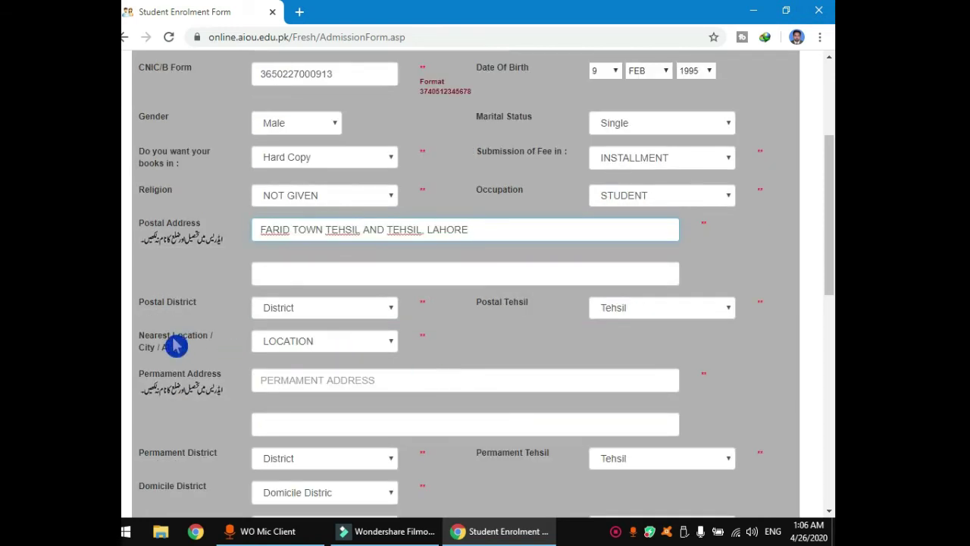
left_click(386, 313)
scroll(321, 281, "down", 1)
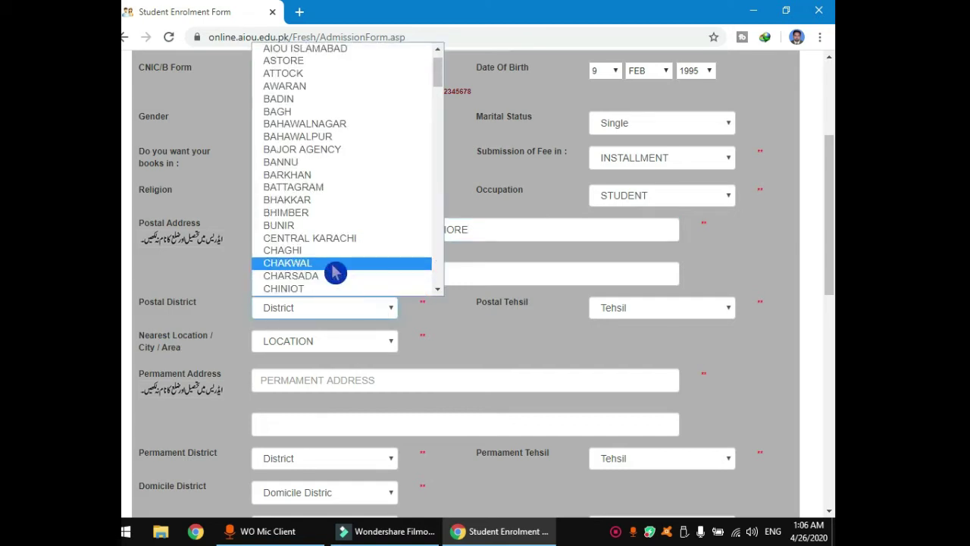
key("l")
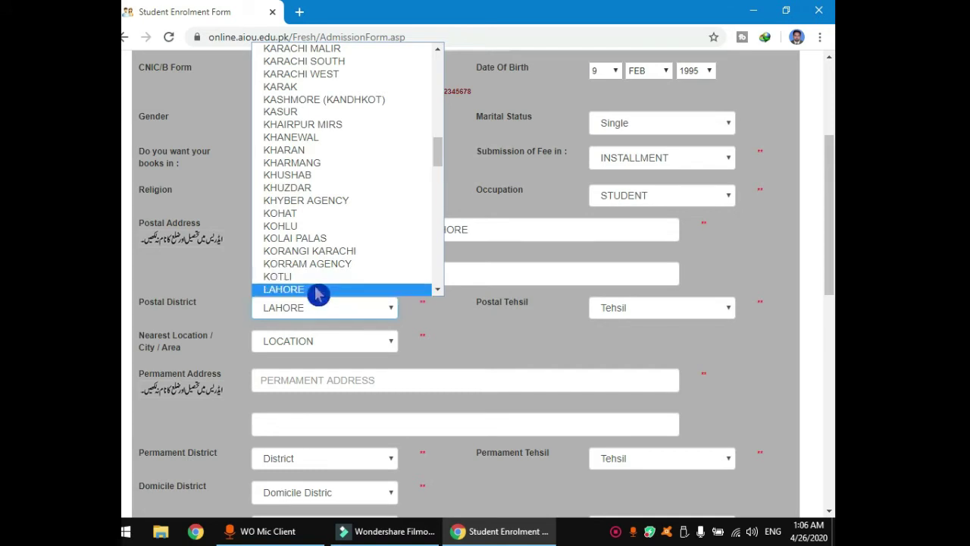
left_click(315, 291)
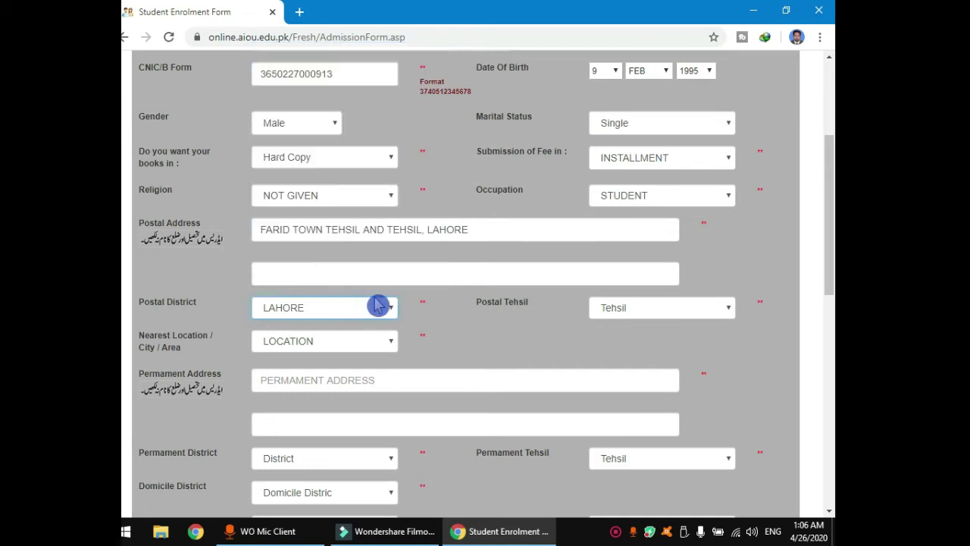
left_click(692, 309)
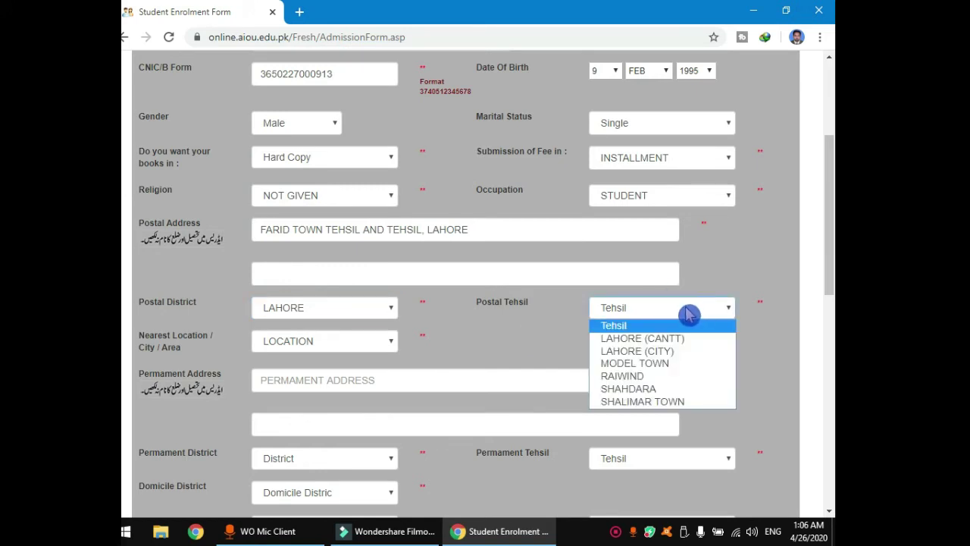
left_click(668, 339)
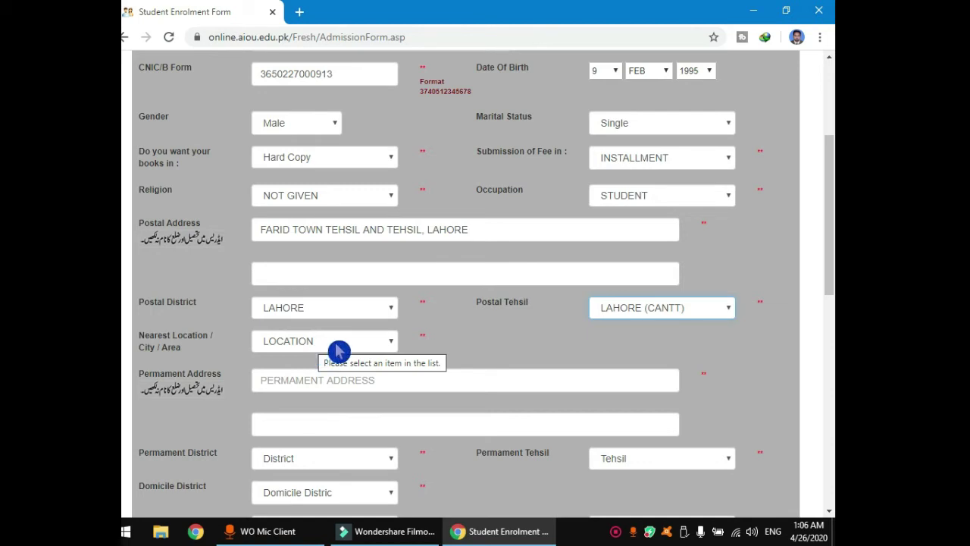
Choose Al Noor Town as the nearest location.
left_click(388, 342)
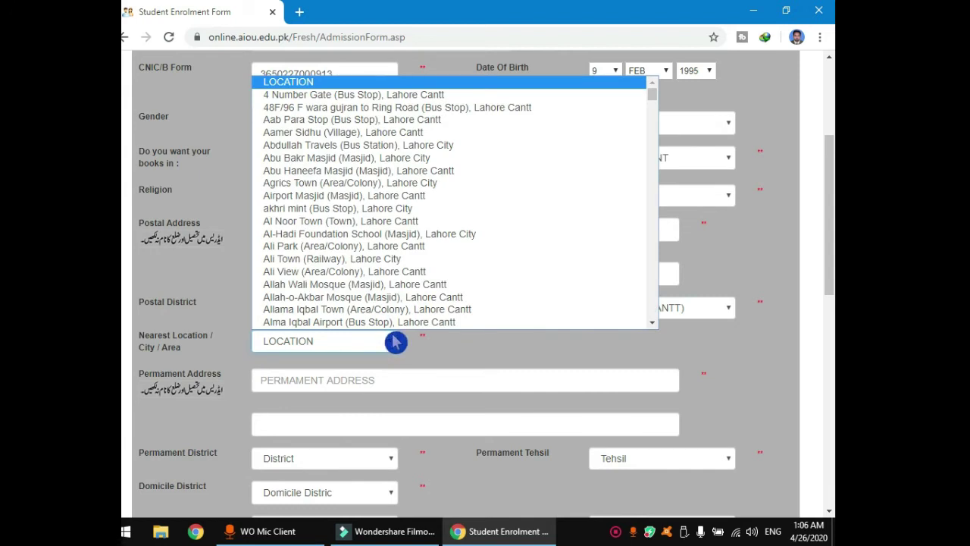
scroll(391, 333, "down", 1)
left_click(377, 198)
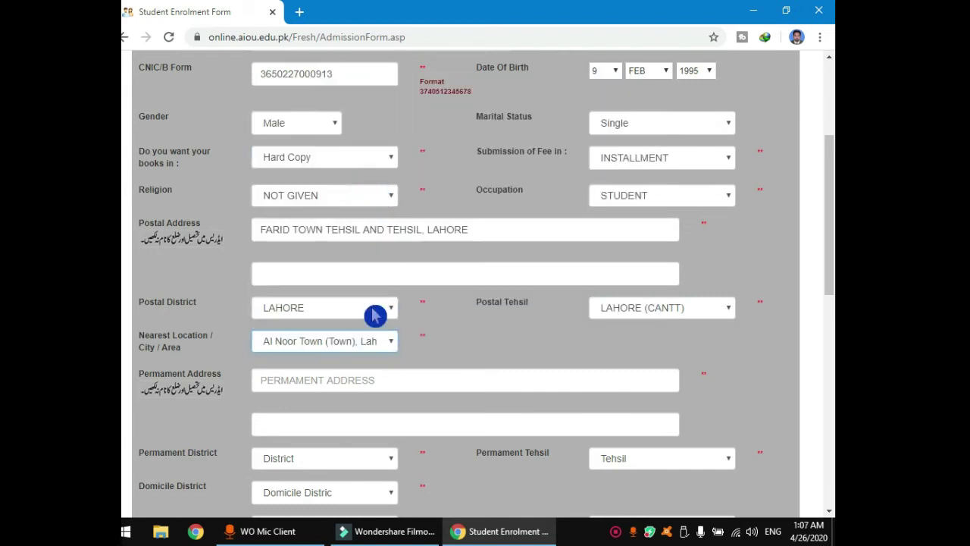
scroll(375, 316, "down", 1)
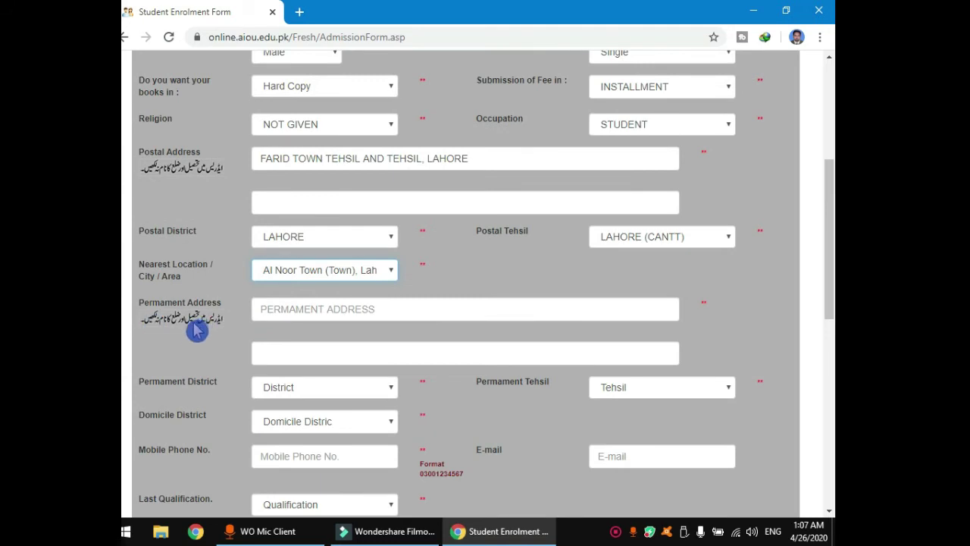
scroll(306, 310, "up", 1)
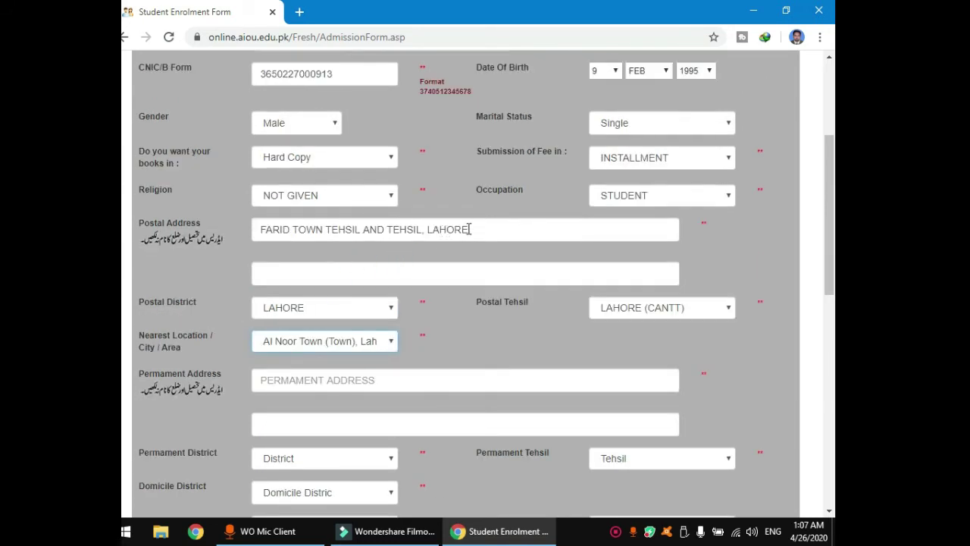
Copy the postal address and paste it in as the permanent address.
left_click_drag(470, 229, 263, 231)
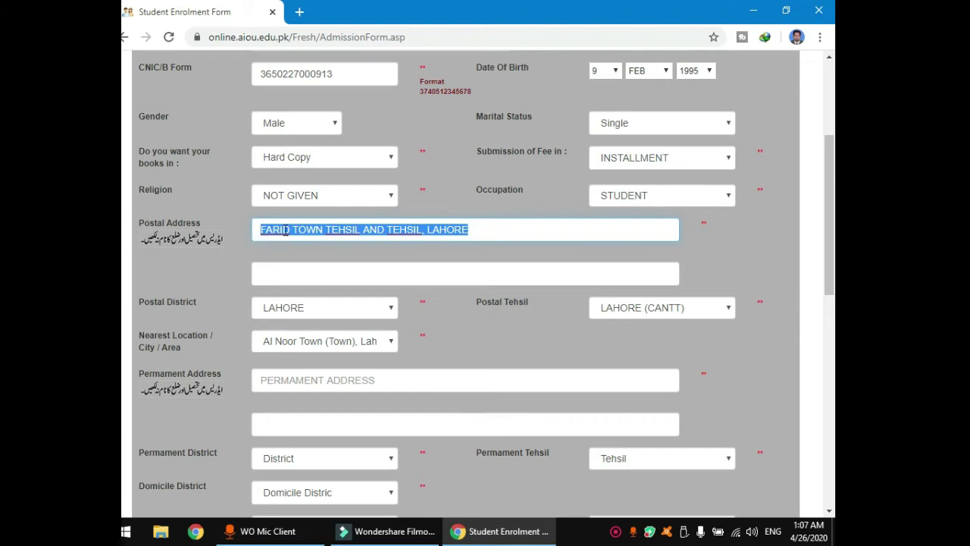
right_click(285, 230)
left_click(317, 282)
scroll(356, 321, "down", 2)
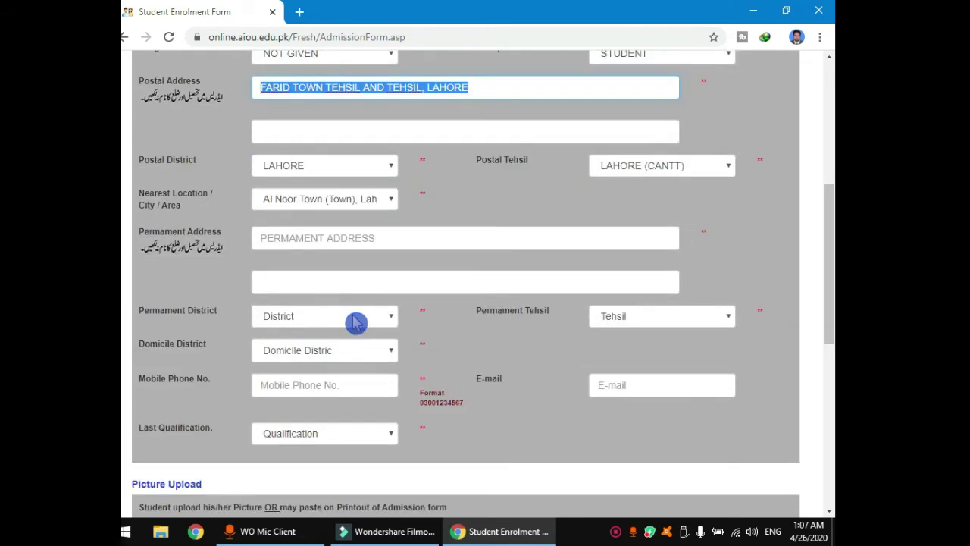
left_click(271, 237)
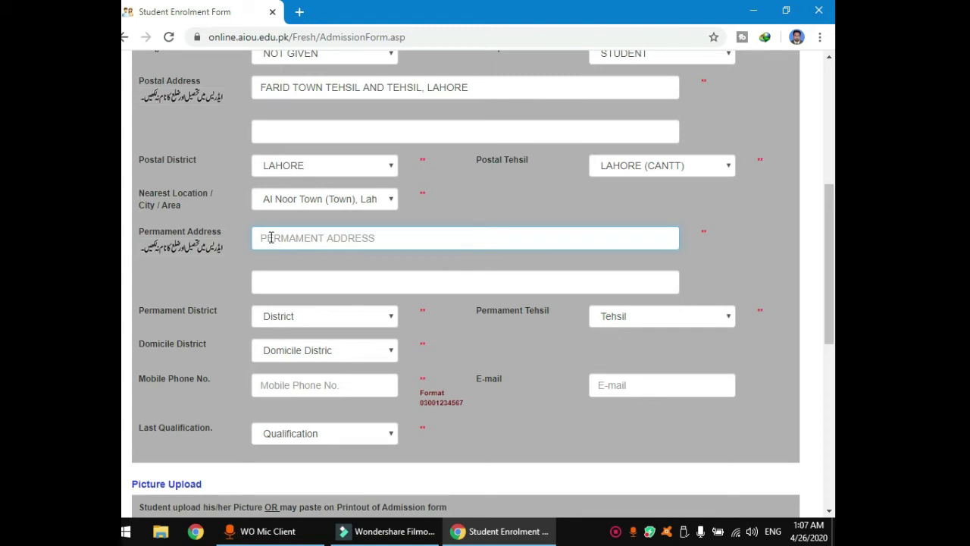
key("ctrl+v")
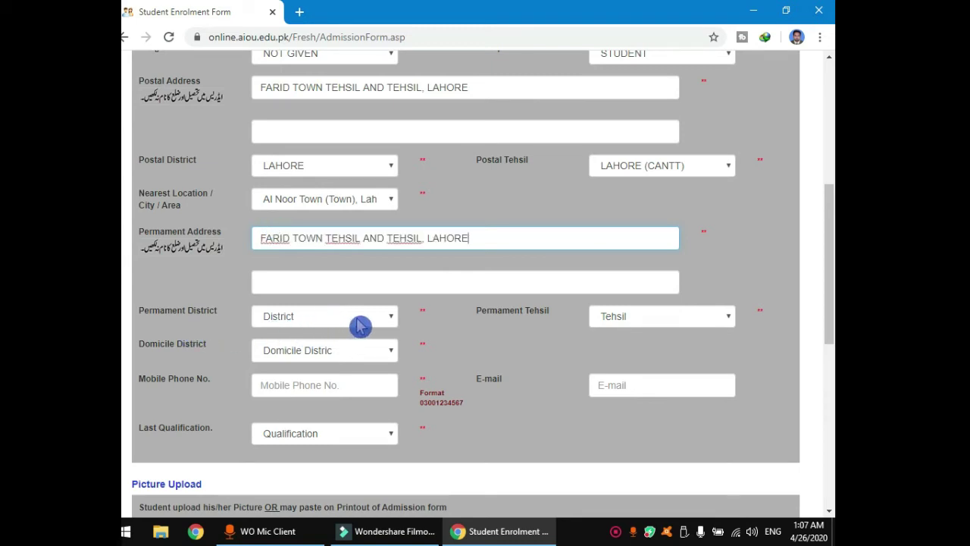
Set the permanent district to LAHORE and the permanent tehsil to LAHORE (CANTT).
left_click(363, 317)
type("lahore")
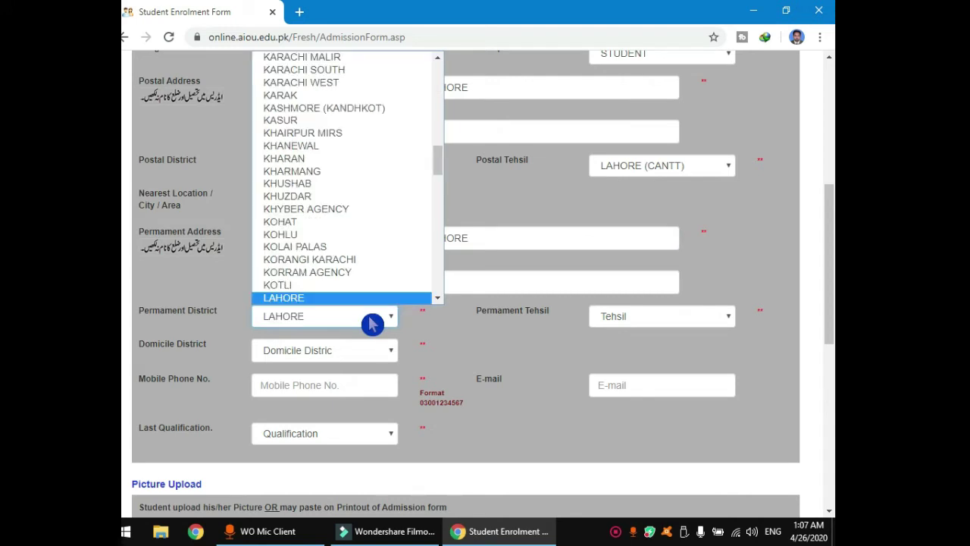
left_click(371, 324)
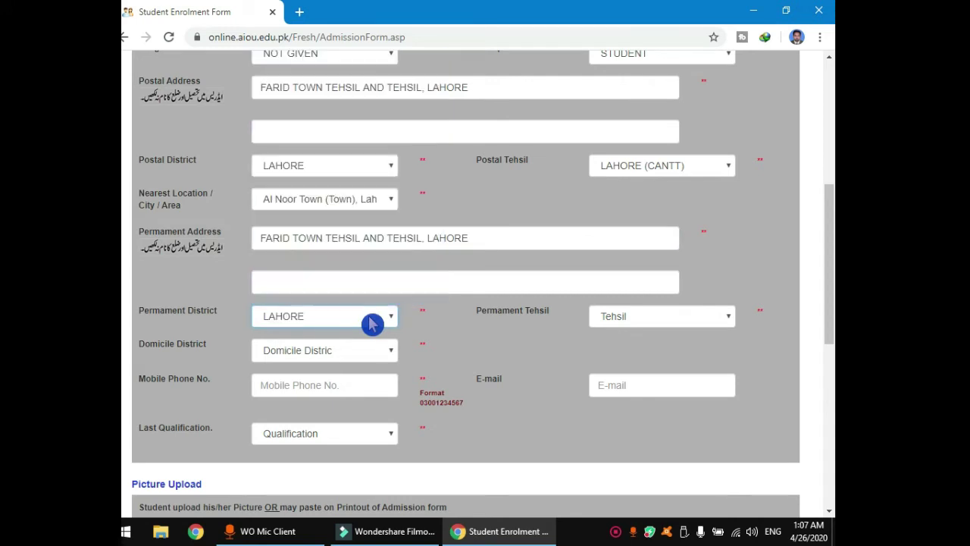
left_click(650, 321)
left_click(639, 348)
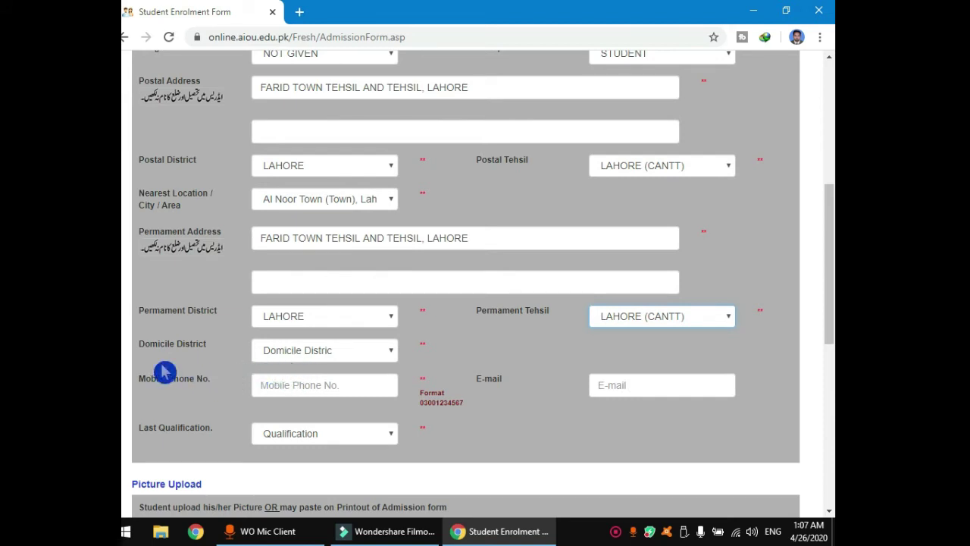
Choose LAHORE as the domicile district.
left_click(386, 356)
key("l")
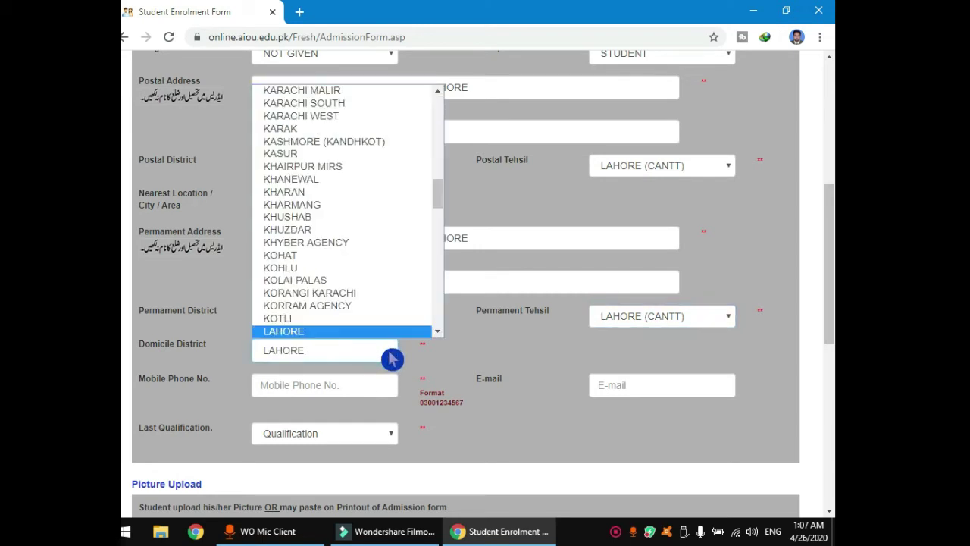
left_click(392, 359)
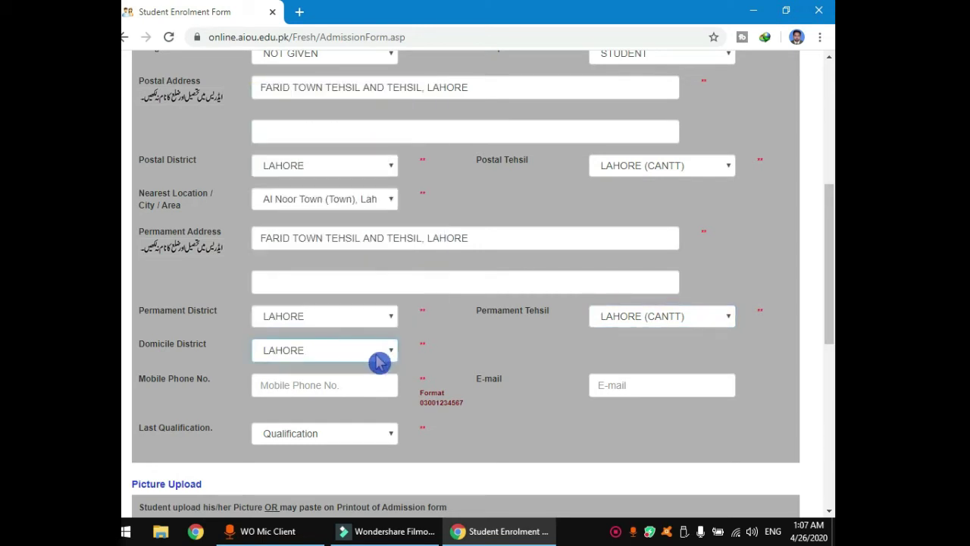
left_click(282, 385)
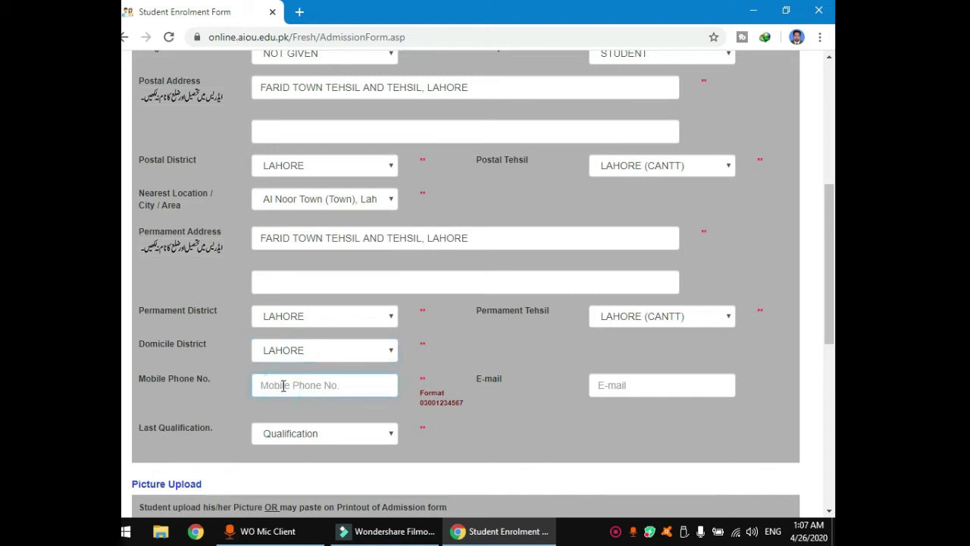
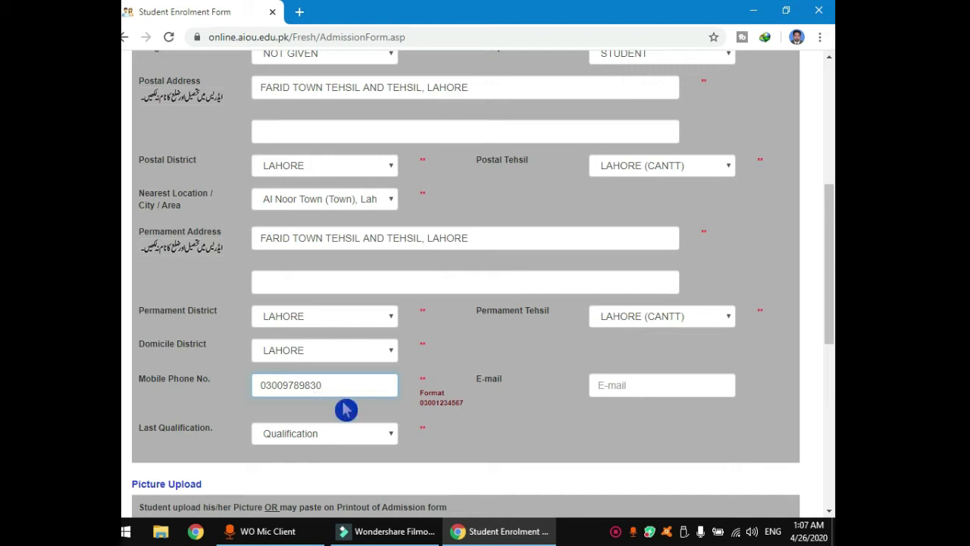
Enter the applicant's mobile phone number and e-mail address.
left_click(623, 387)
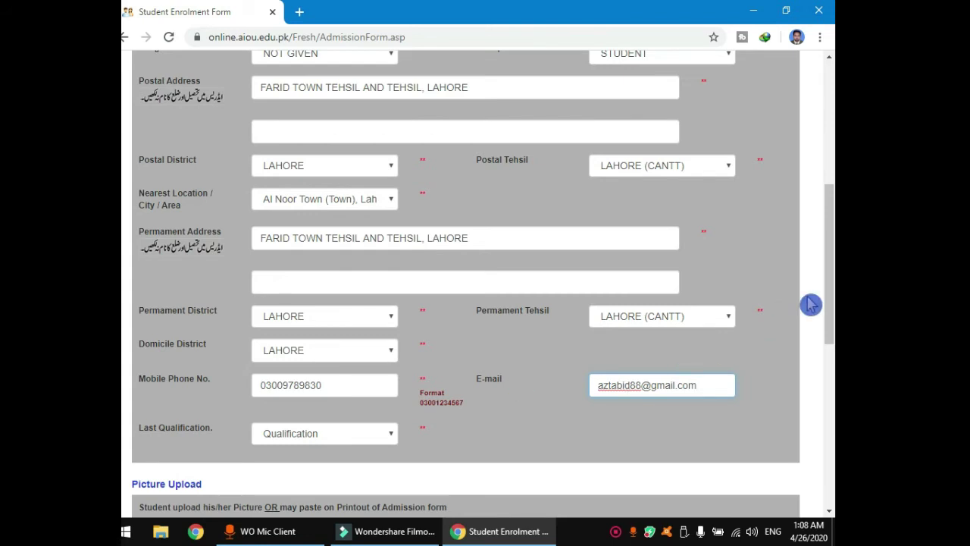
left_click_drag(823, 281, 829, 319)
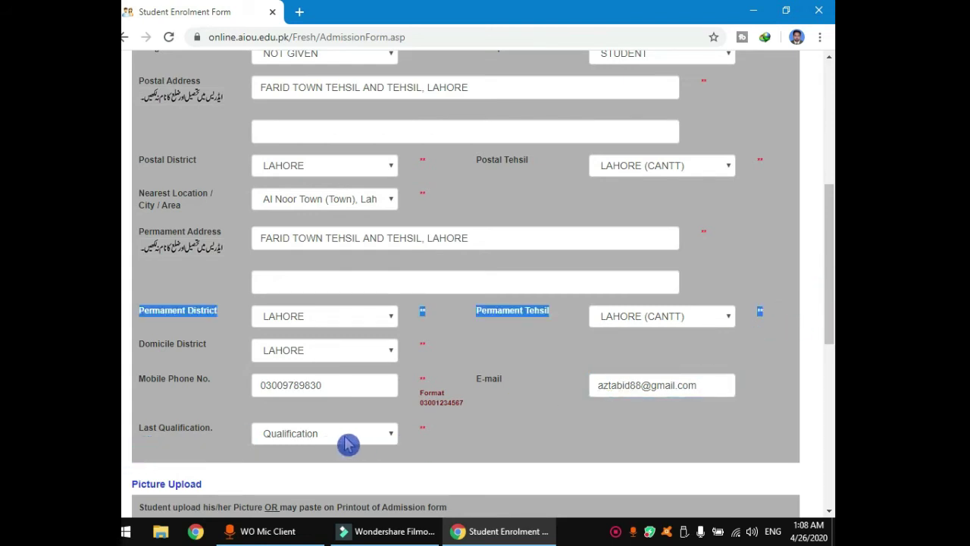
scroll(344, 445, "down", 1)
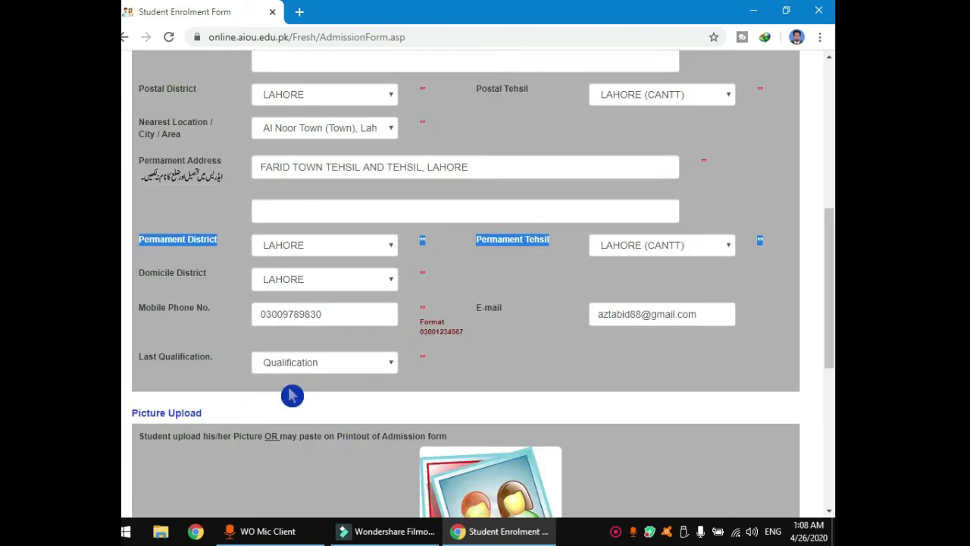
Set the last qualification to Post Graduate.
left_click(391, 370)
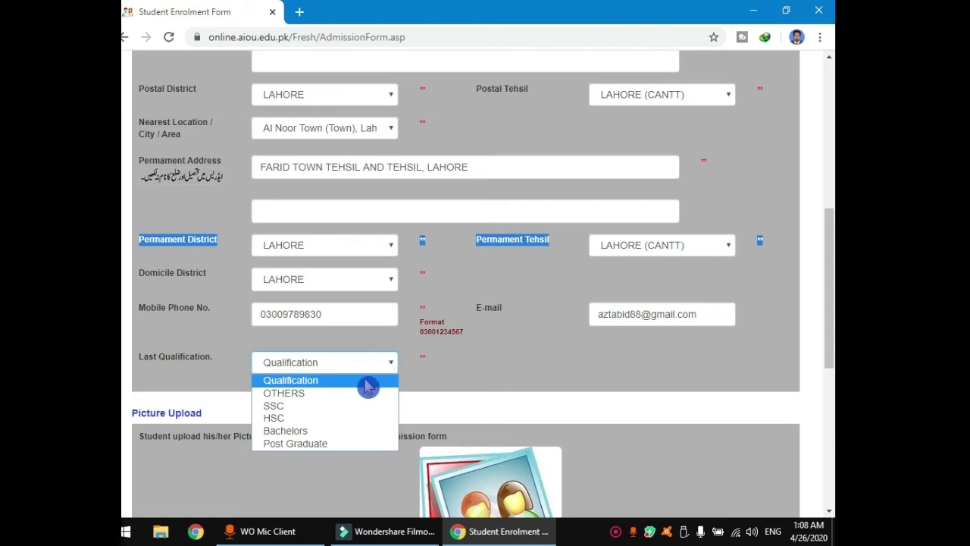
left_click(306, 446)
scroll(308, 447, "down", 3)
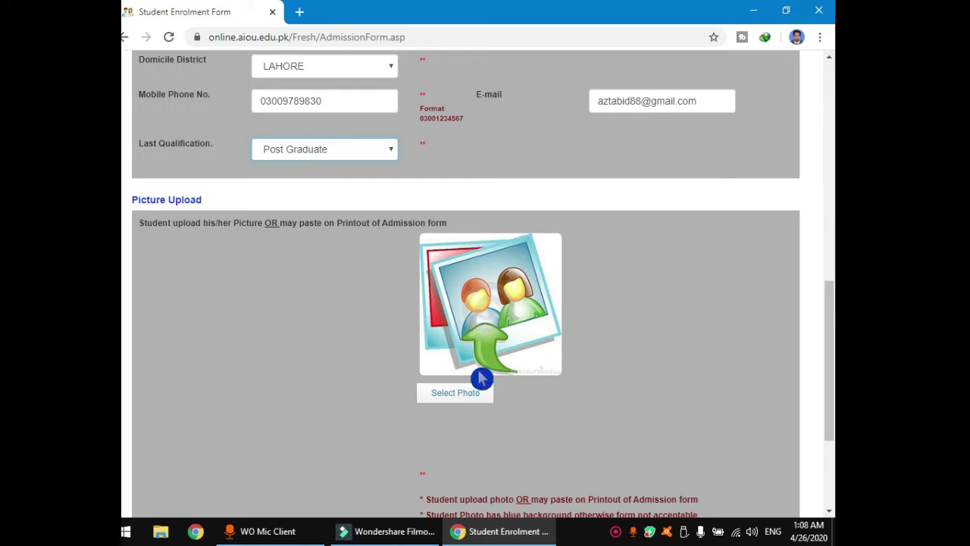
Select programme B.ED with specialization B.ED (1.5 YEARS) and view the 19875 total fee.
scroll(472, 371, "down", 2)
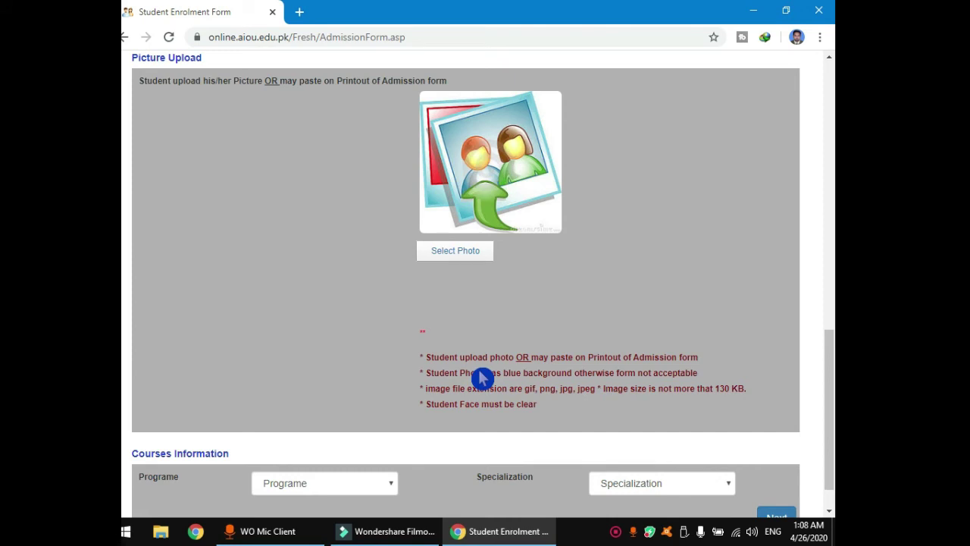
scroll(461, 374, "down", 1)
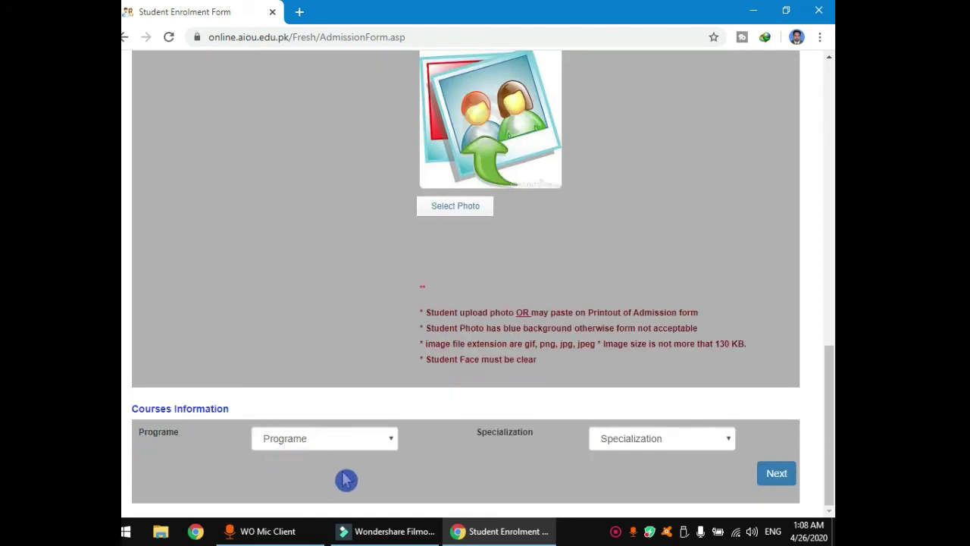
left_click(384, 440)
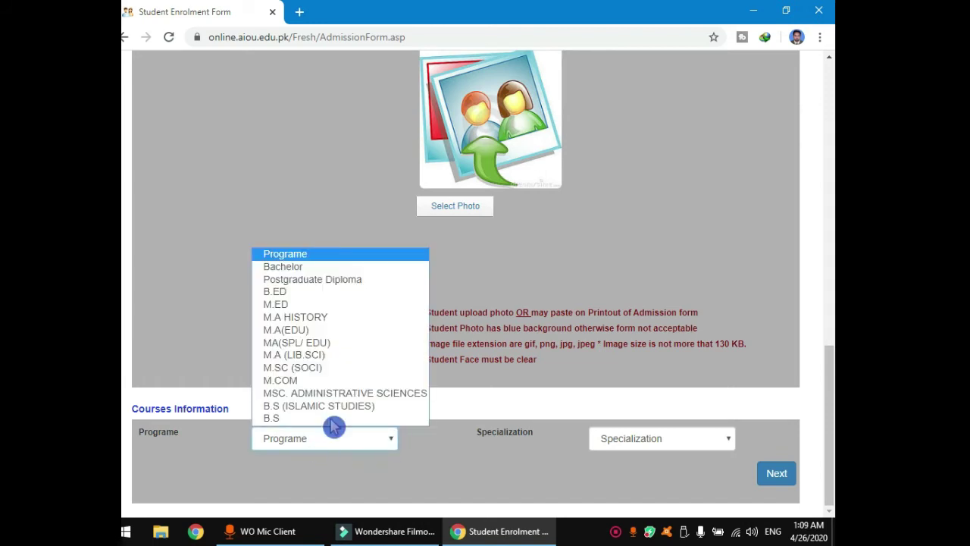
left_click(281, 292)
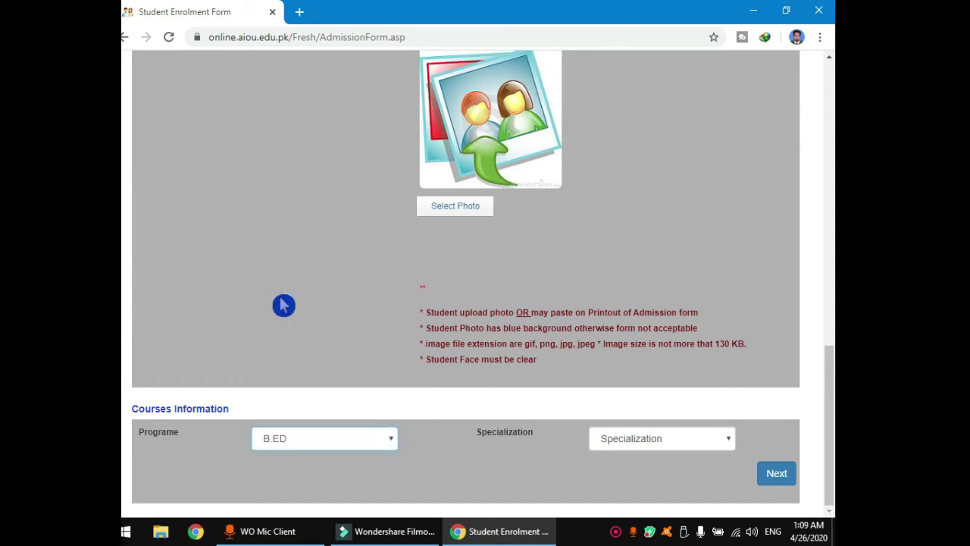
left_click(725, 447)
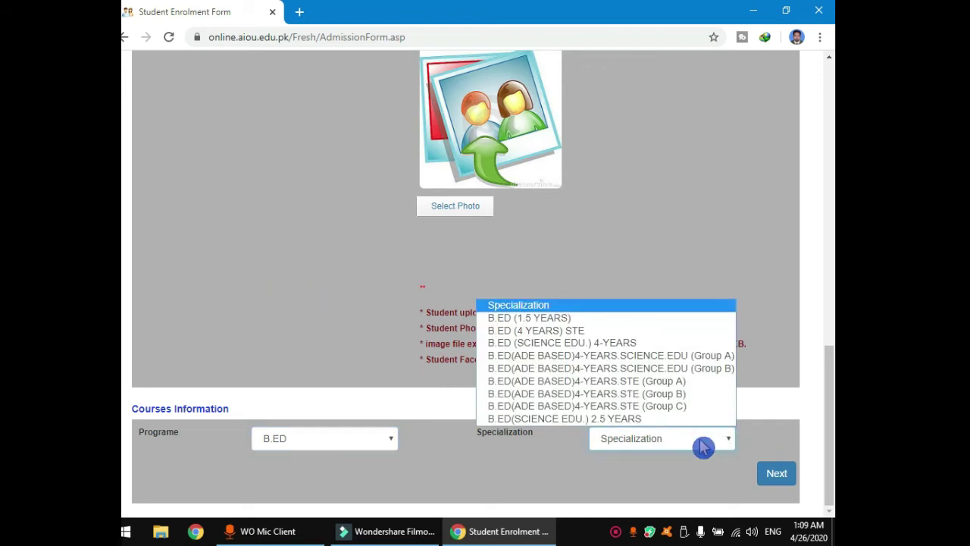
left_click(533, 323)
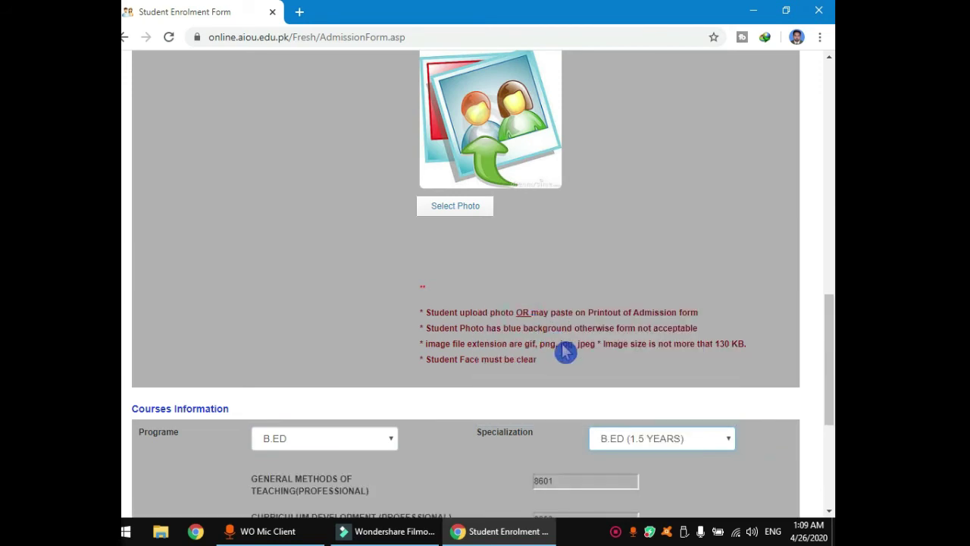
scroll(565, 351, "down", 4)
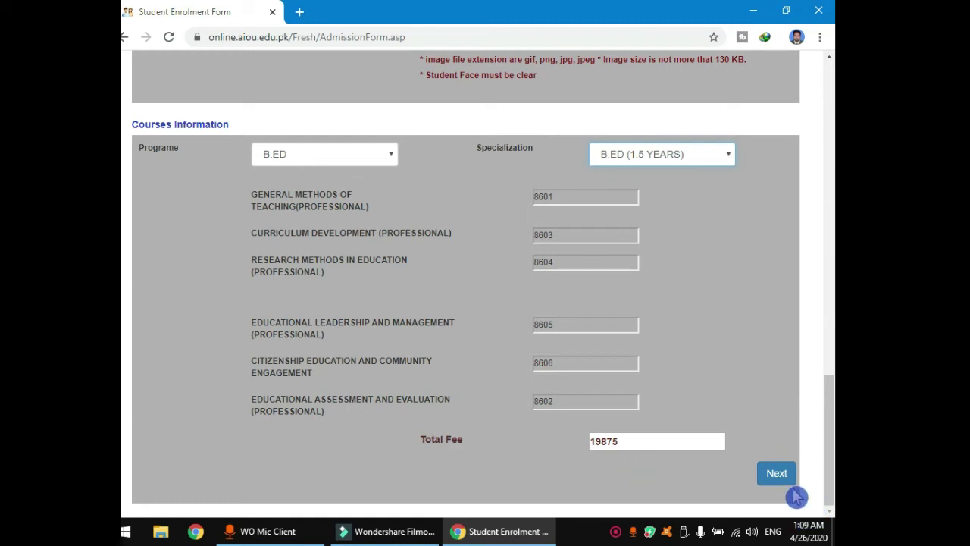
Go to Academic Information and fill the Matric row: 2007, grade A, SCI, BISE MULTAN.
left_click(774, 476)
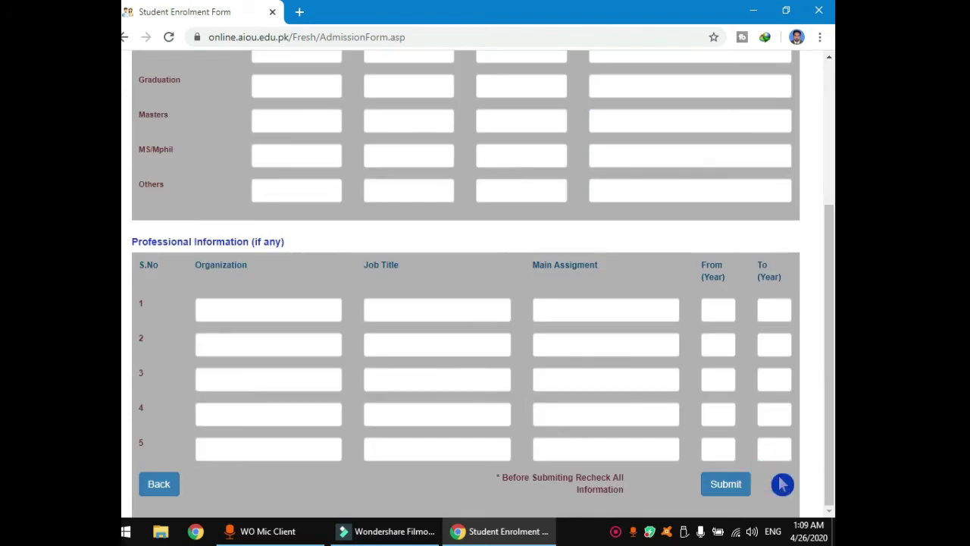
left_click_drag(829, 416, 831, 329)
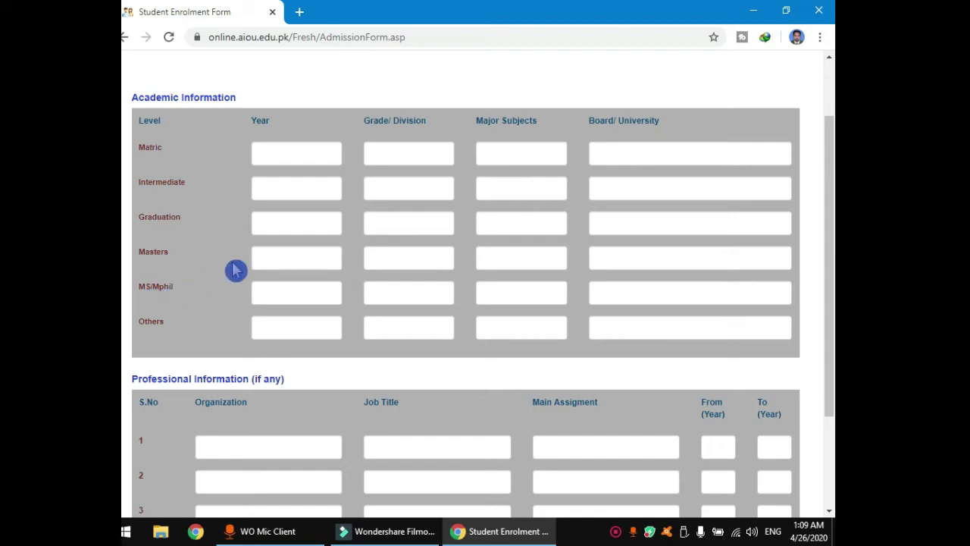
left_click(279, 158)
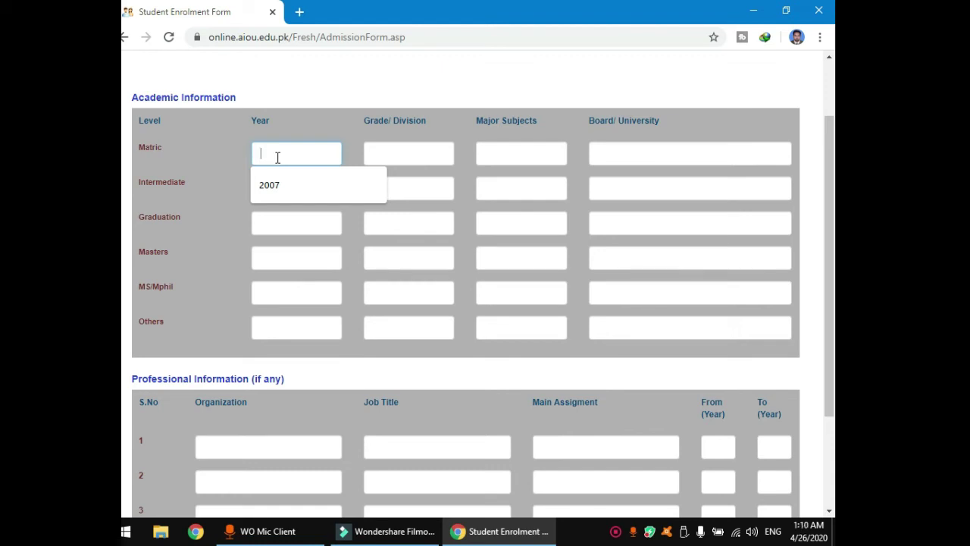
left_click(299, 187)
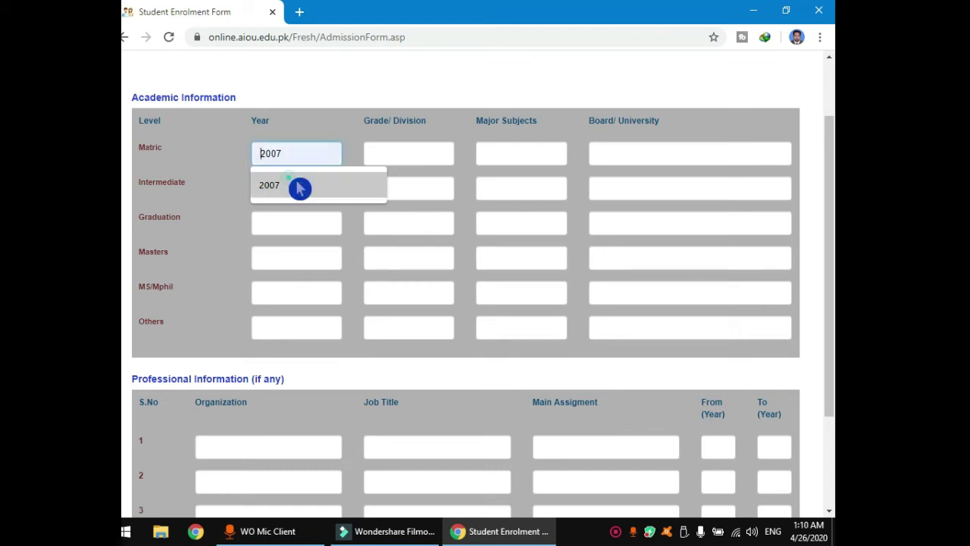
left_click(384, 149)
left_click(387, 184)
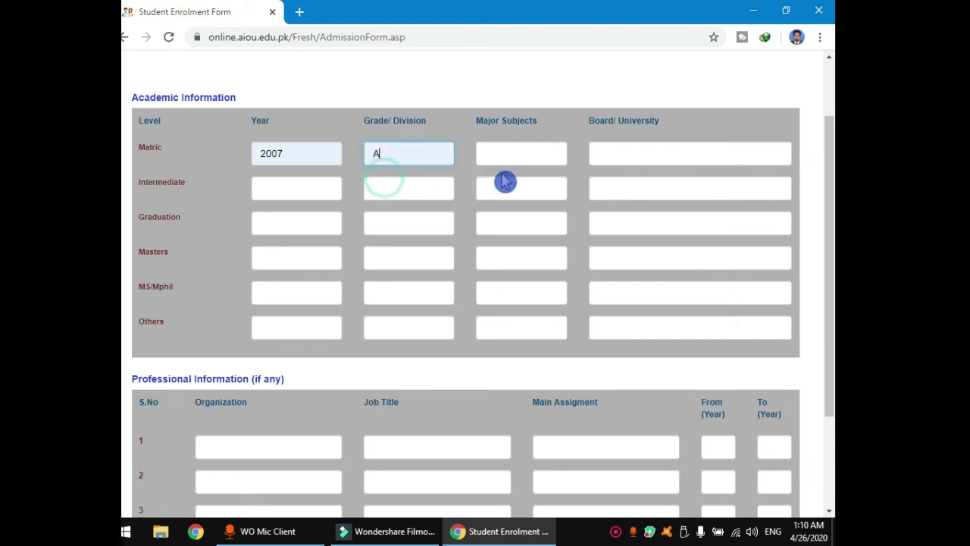
left_click(508, 150)
left_click(512, 186)
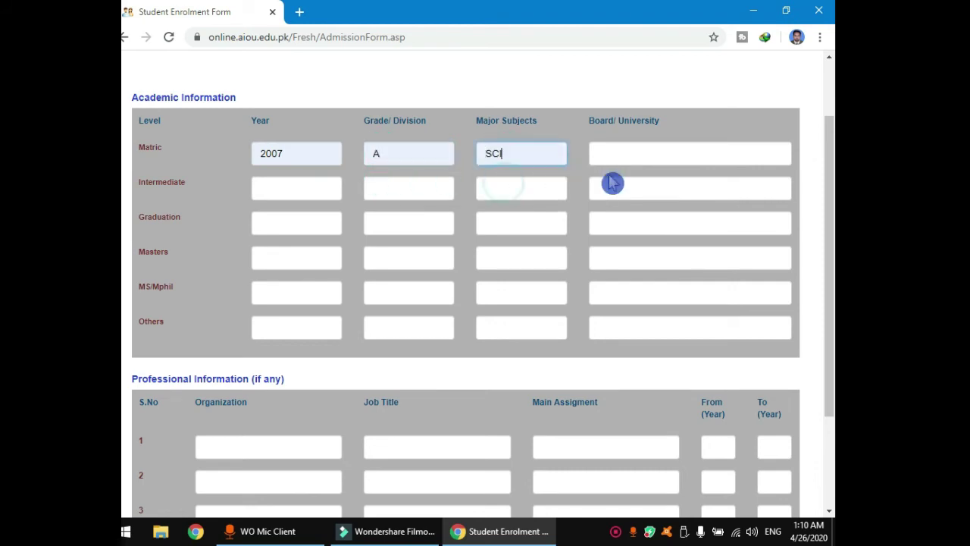
left_click(617, 154)
left_click(628, 190)
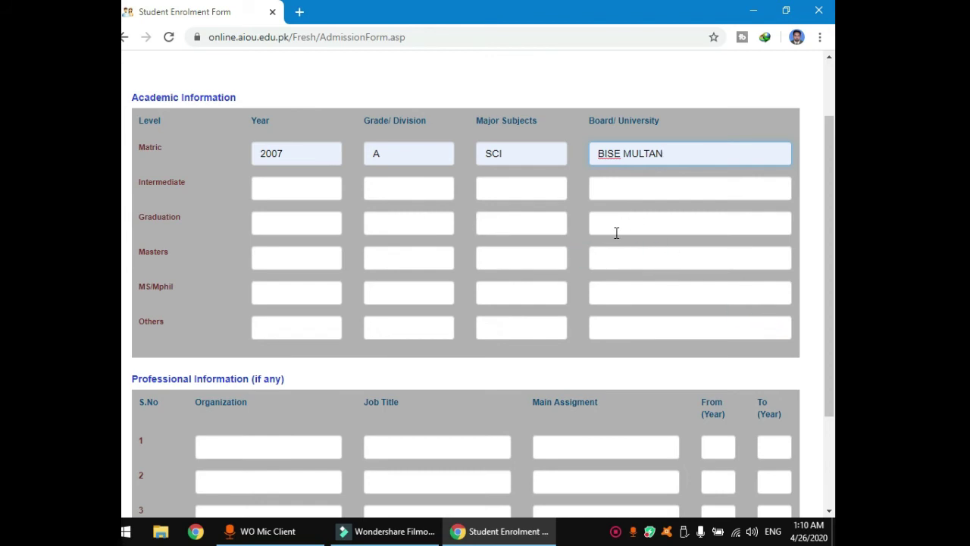
scroll(591, 284, "down", 1)
scroll(288, 356, "down", 1)
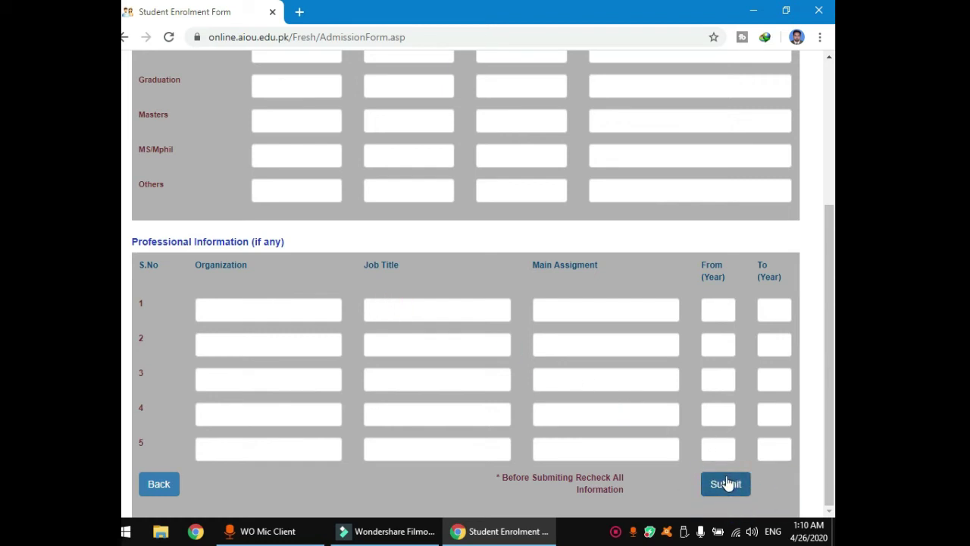
Submit the admission form and print it with the Foxit Reader PDF Printer.
left_click(726, 484)
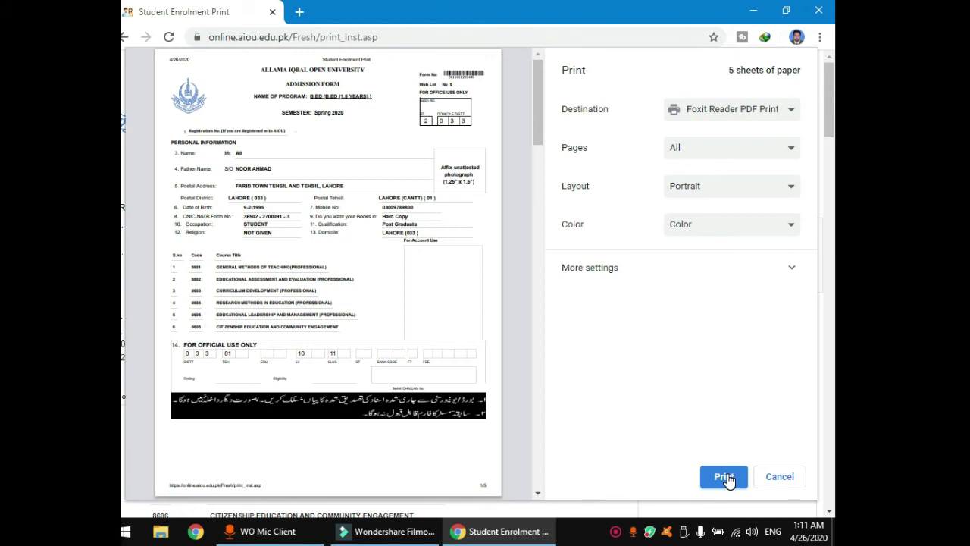
left_click(726, 477)
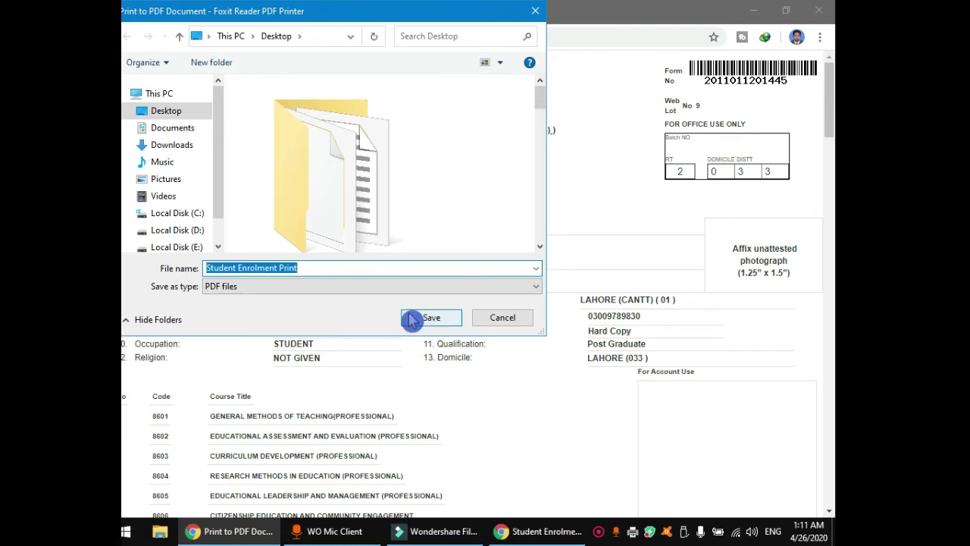
Save the printed form to the Desktop as a PDF named 'admission from'.
left_click(319, 268)
key("BackSpace")
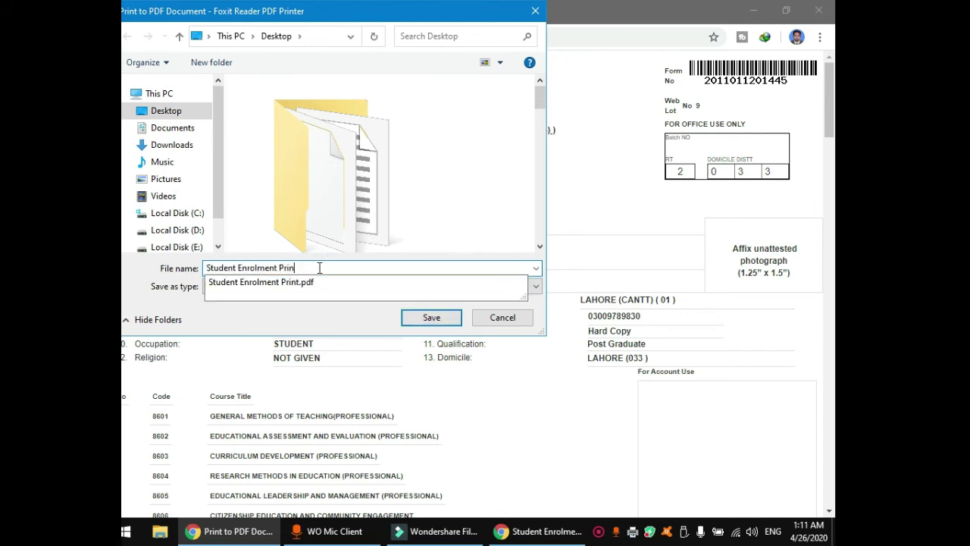
key("BackSpace")
key("BackSpace")
key("BackSpace")
key("BackSpace")
key("BackSpace")
key("BackSpace")
key("BackSpace")
key("BackSpace")
key("BackSpace")
key("BackSpace")
key("BackSpace")
key("BackSpace")
key("BackSpace")
key("BackSpace")
key("BackSpace")
key("BackSpace")
key("BackSpace")
key("BackSpace")
key("BackSpace")
key("BackSpace")
type("adm")
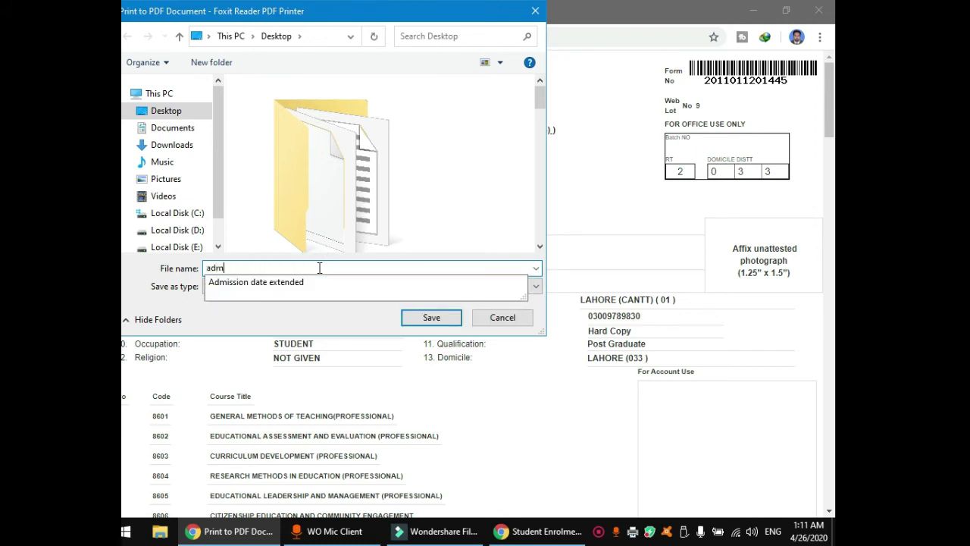
type("ission from")
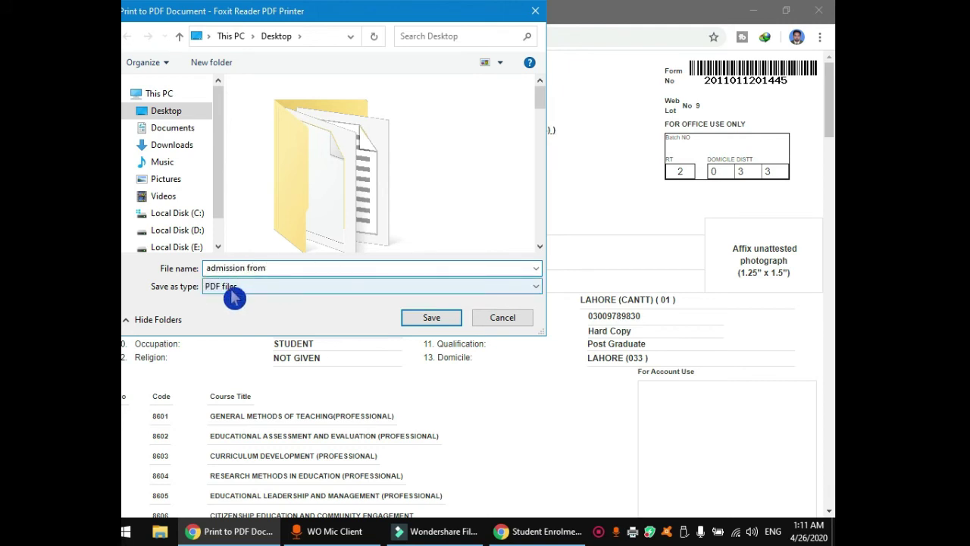
left_click(425, 321)
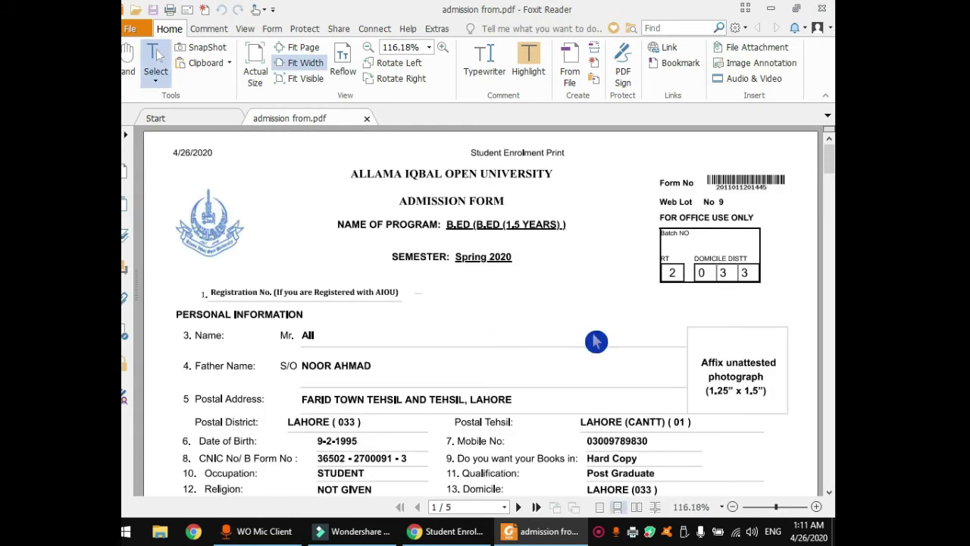
Scroll through pages 1–3 of admission from.pdf down to the page 4 fee challan.
scroll(596, 342, "down", 3)
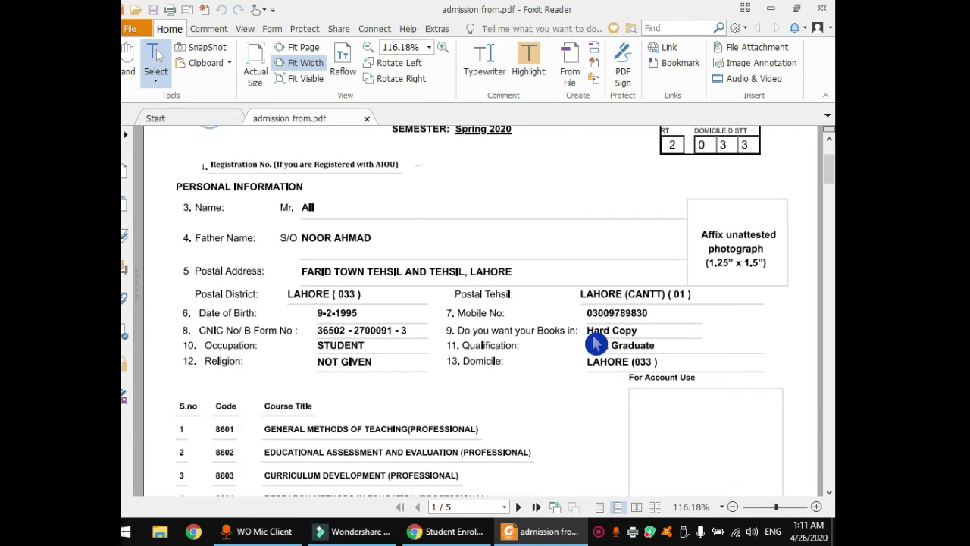
scroll(469, 184, "down", 3)
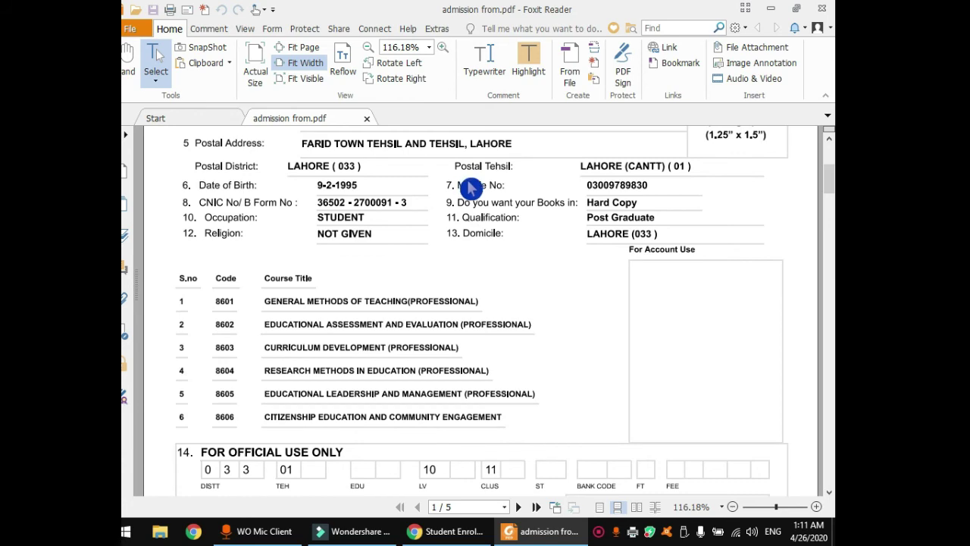
scroll(468, 185, "down", 5)
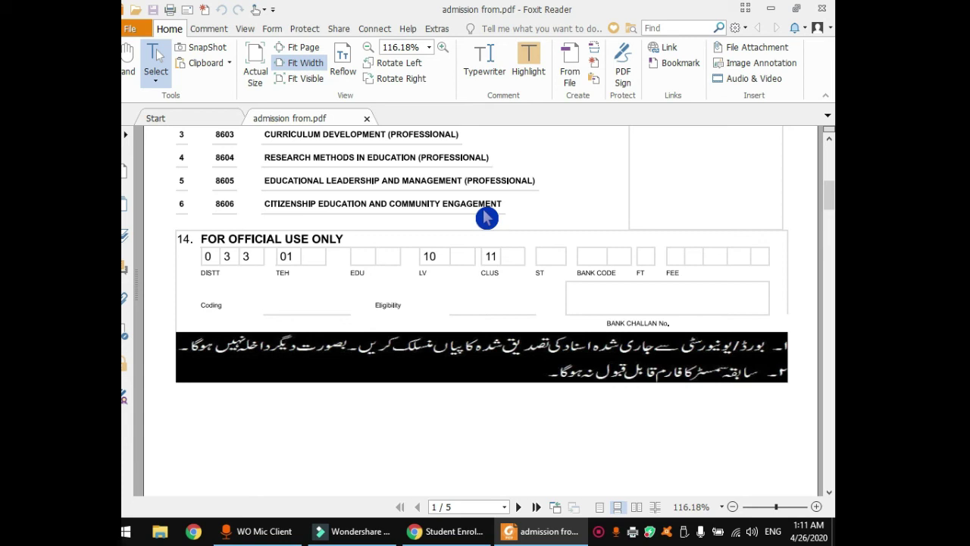
scroll(486, 218, "down", 7)
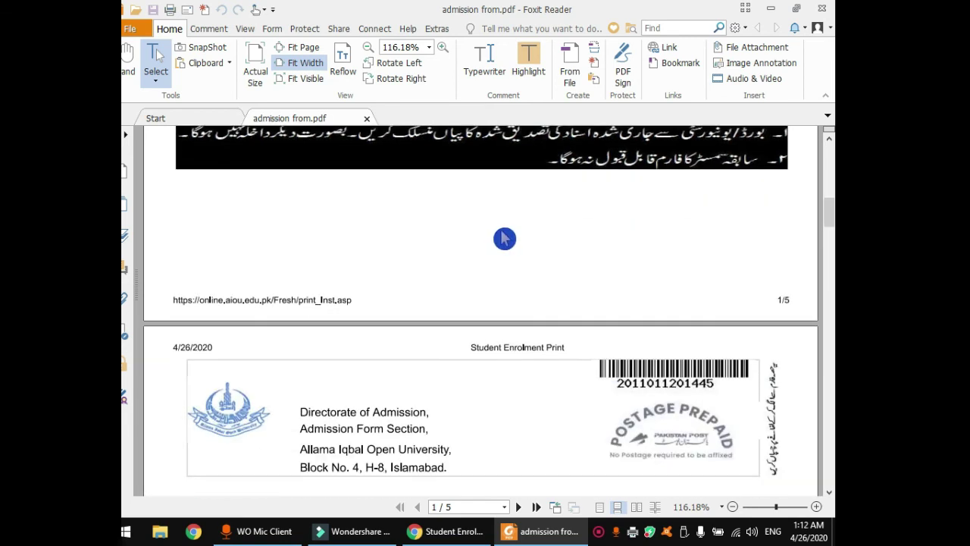
scroll(505, 238, "down", 20)
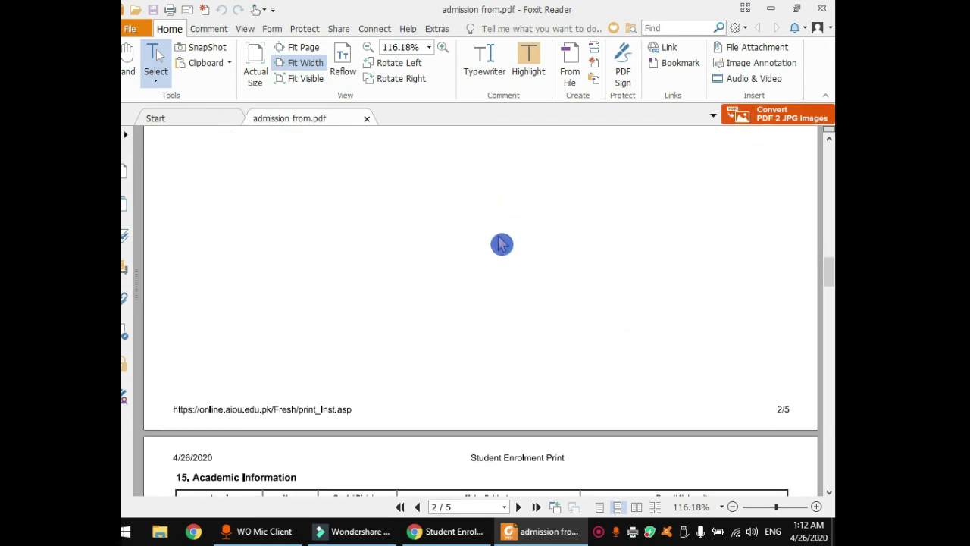
scroll(499, 242, "down", 5)
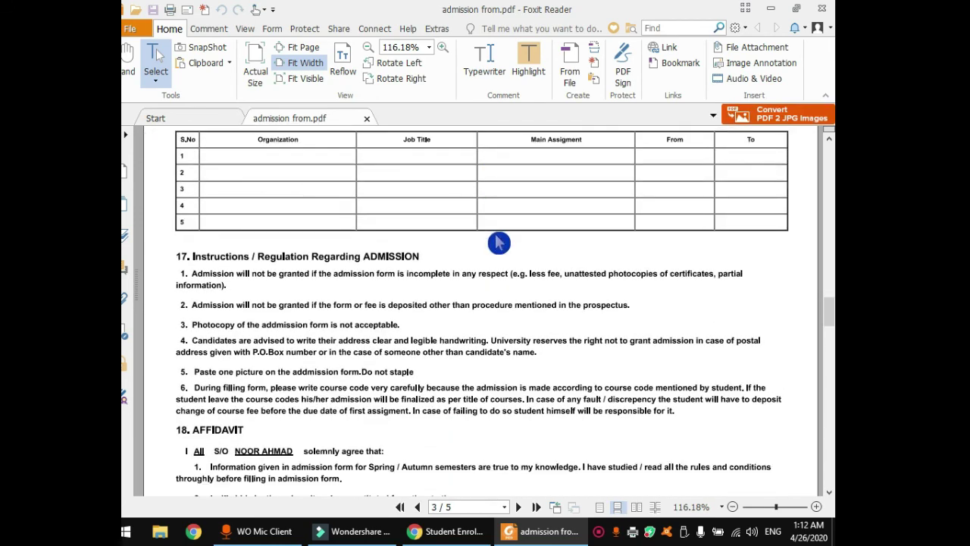
scroll(499, 243, "up", 4)
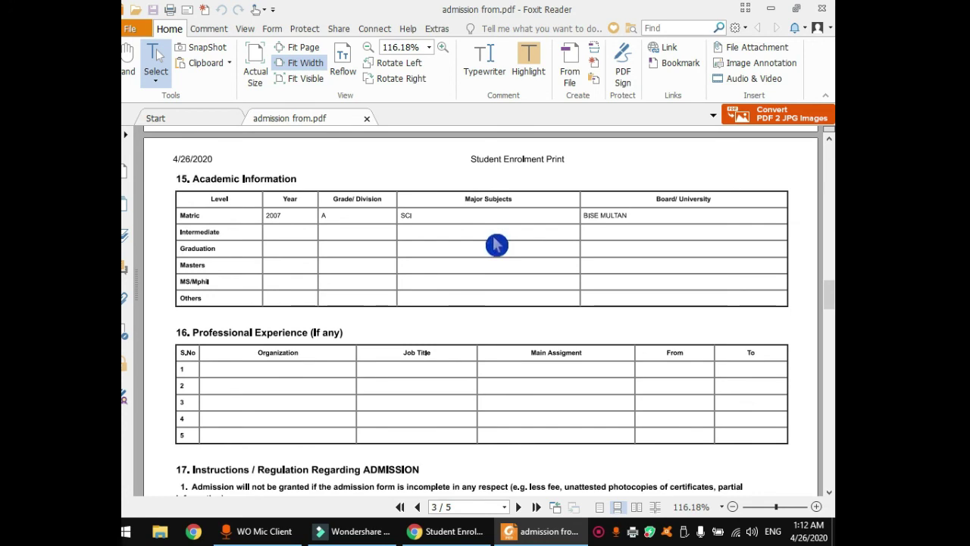
scroll(496, 245, "down", 15)
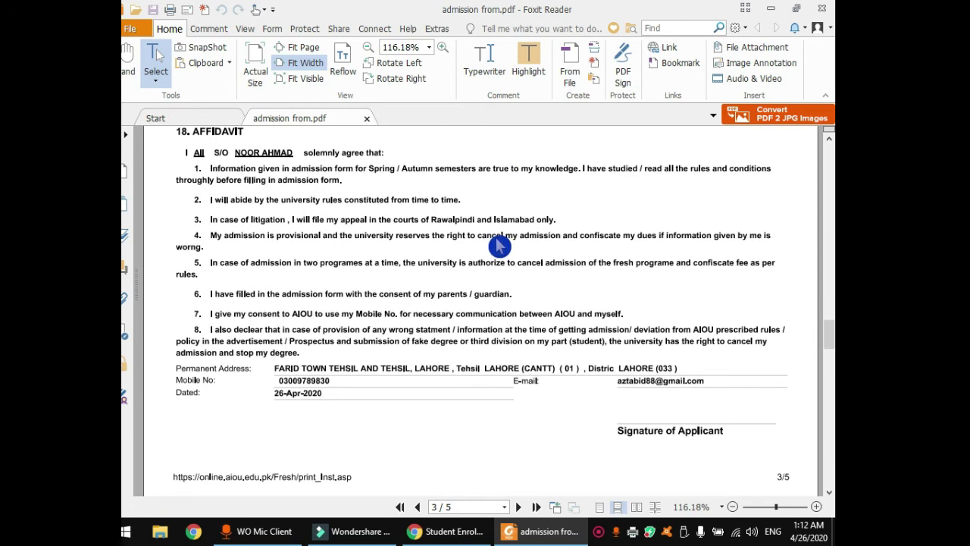
scroll(501, 245, "down", 1)
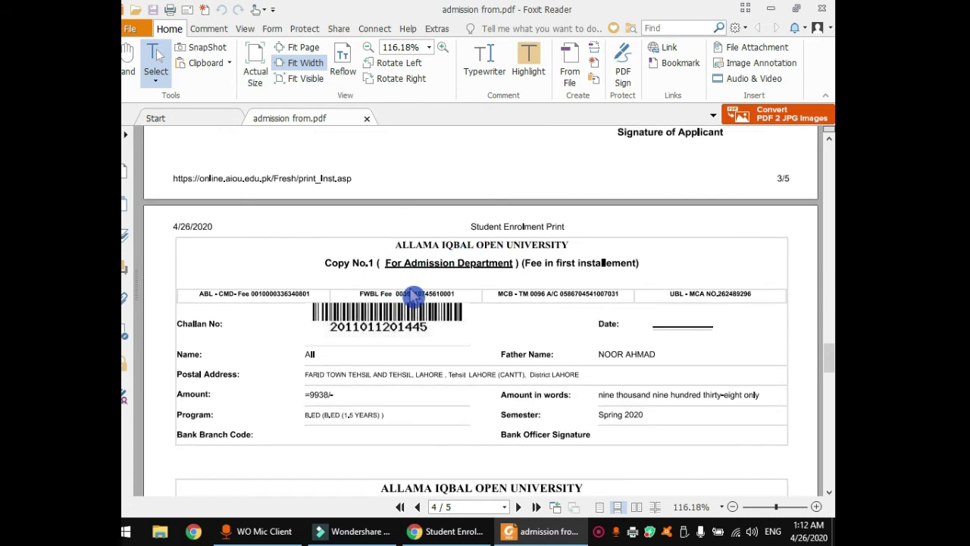
Inspect Copy No.1–3 of the Rs 9938 first-installment challan on page 4, then reach page 5.
scroll(412, 296, "down", 2)
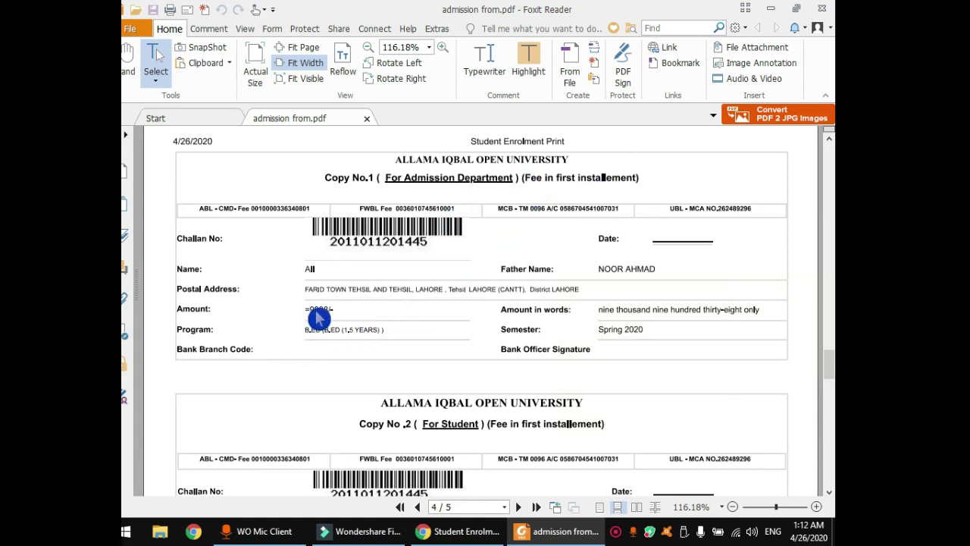
scroll(318, 318, "down", 1)
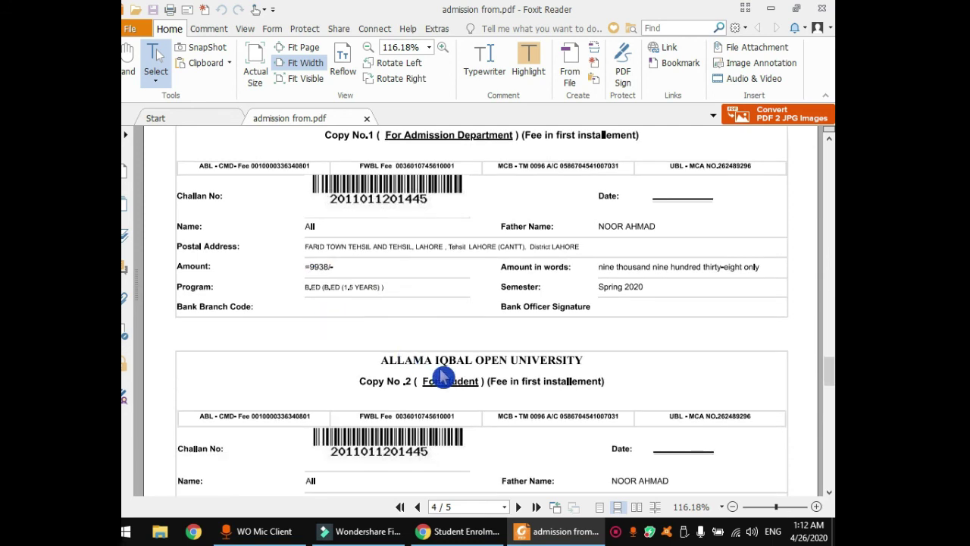
scroll(442, 377, "down", 1)
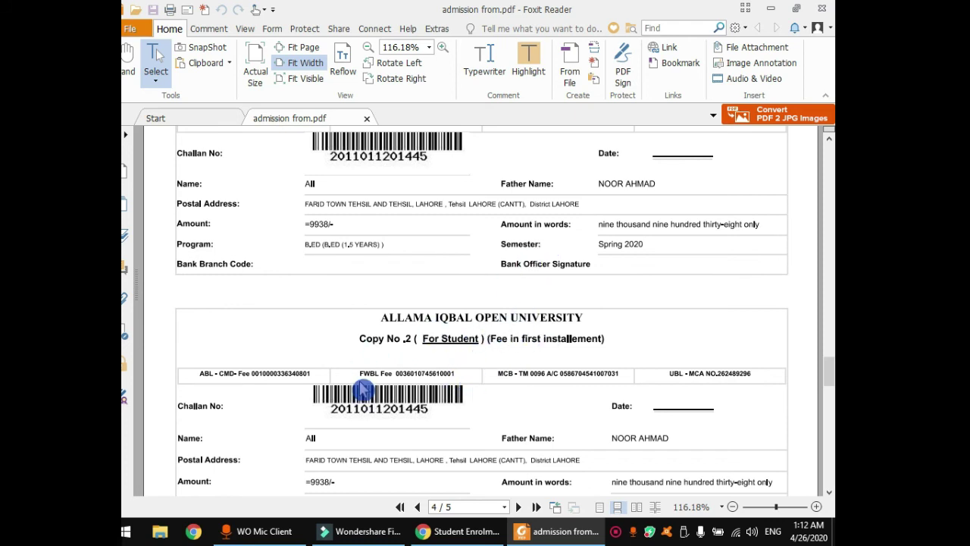
scroll(488, 394, "down", 1)
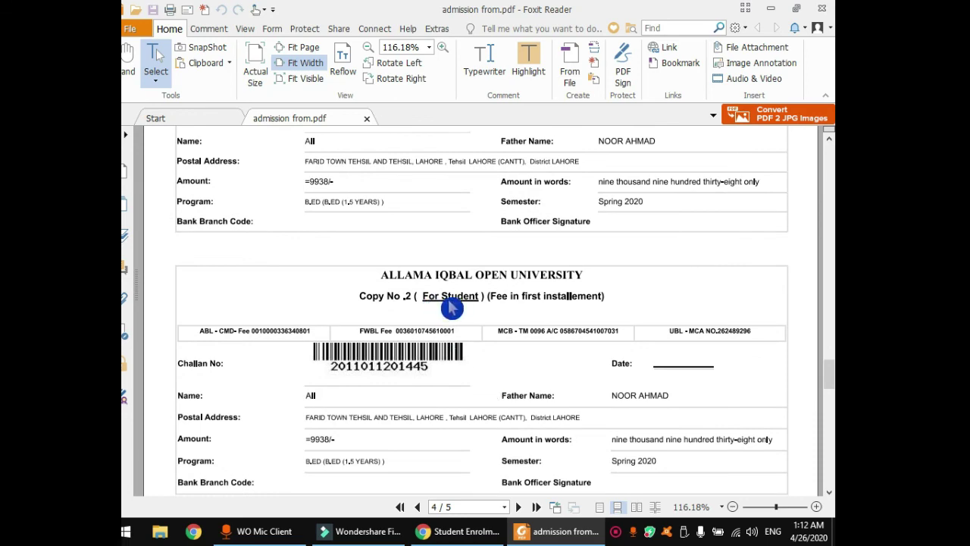
scroll(493, 326, "down", 4)
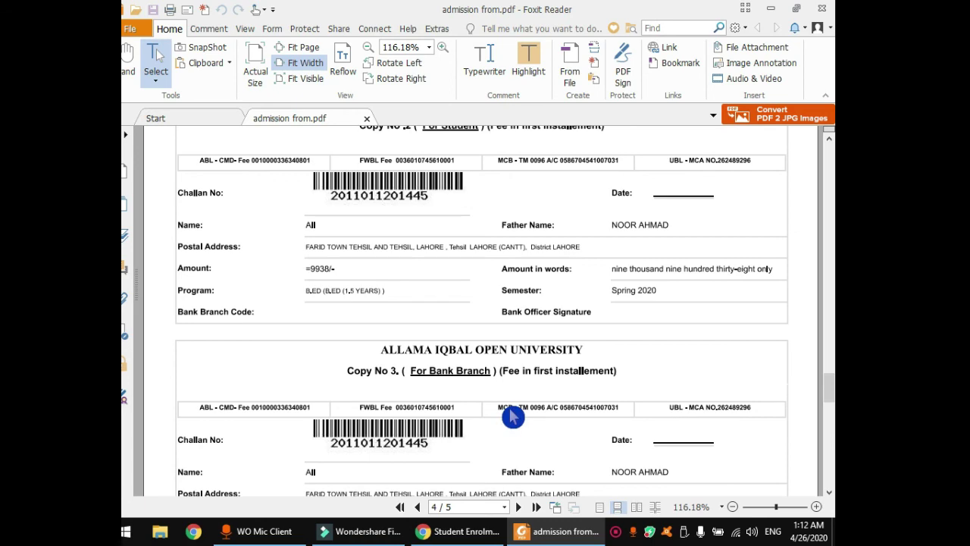
scroll(518, 252, "up", 2)
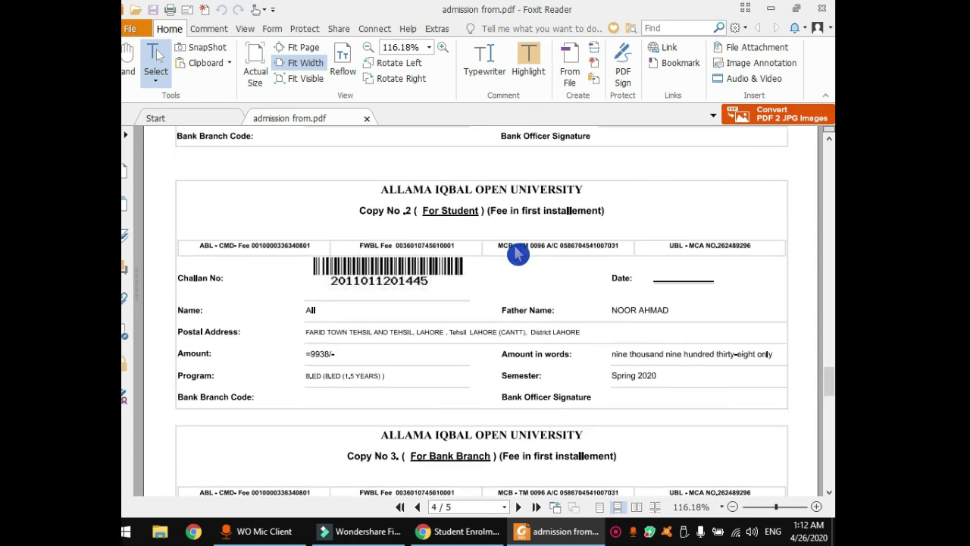
scroll(514, 257, "up", 3)
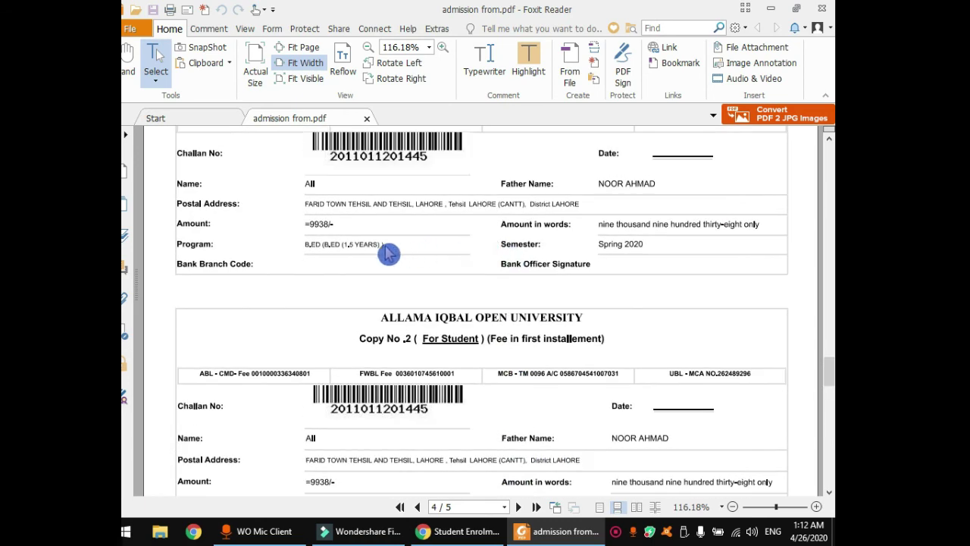
scroll(498, 260, "up", 2)
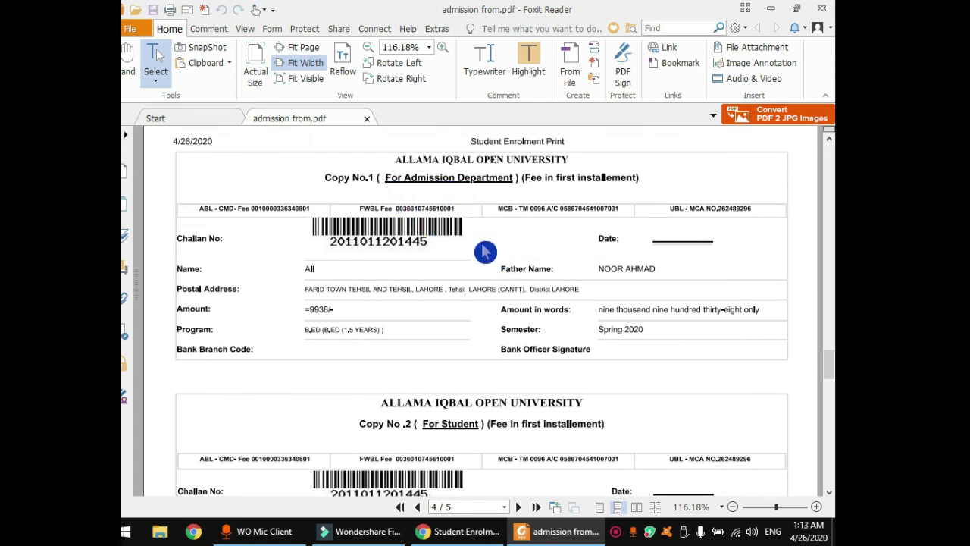
scroll(493, 343, "down", 2)
scroll(492, 344, "down", 10)
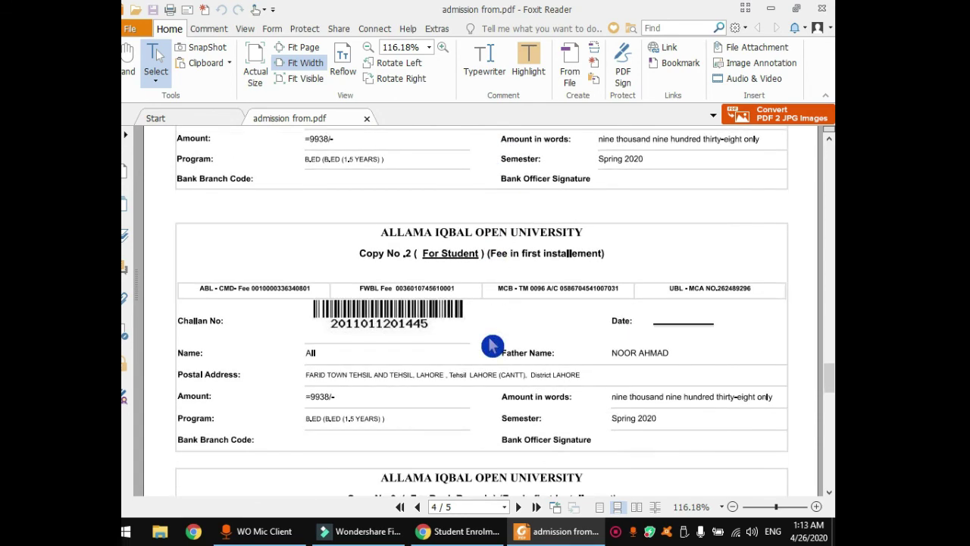
scroll(491, 345, "down", 4)
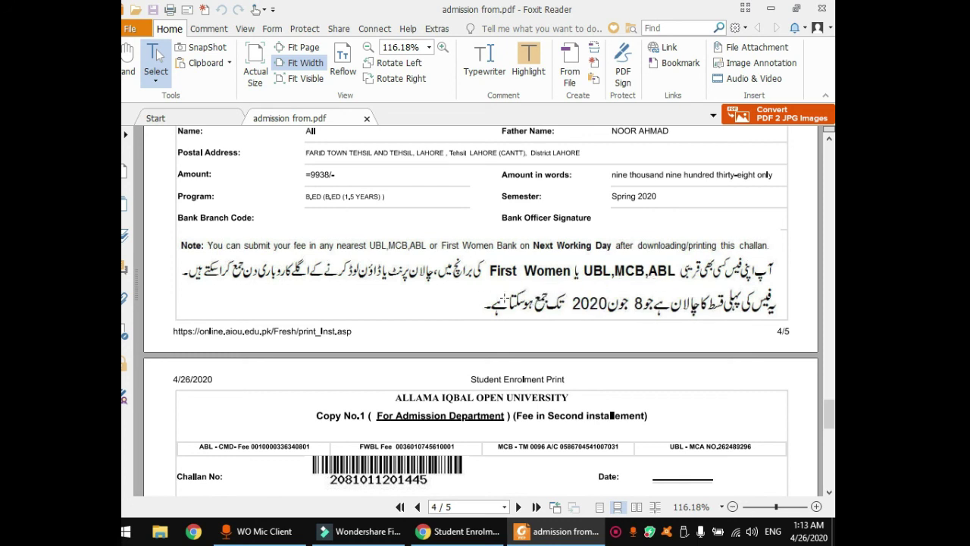
Scroll page 5's second-installment challans down to the Bank Branch copy and payment note.
scroll(493, 303, "down", 3)
scroll(493, 303, "down", 3)
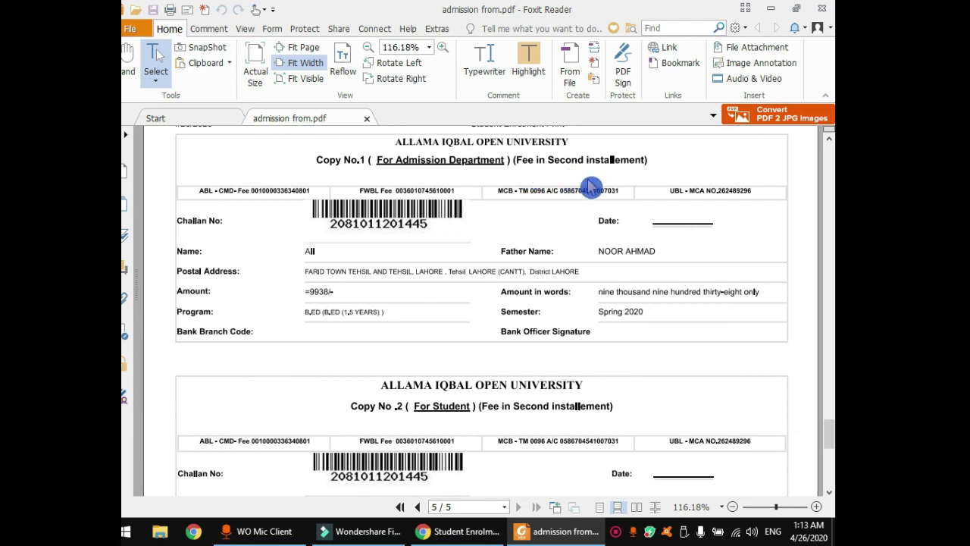
scroll(537, 273, "down", 1)
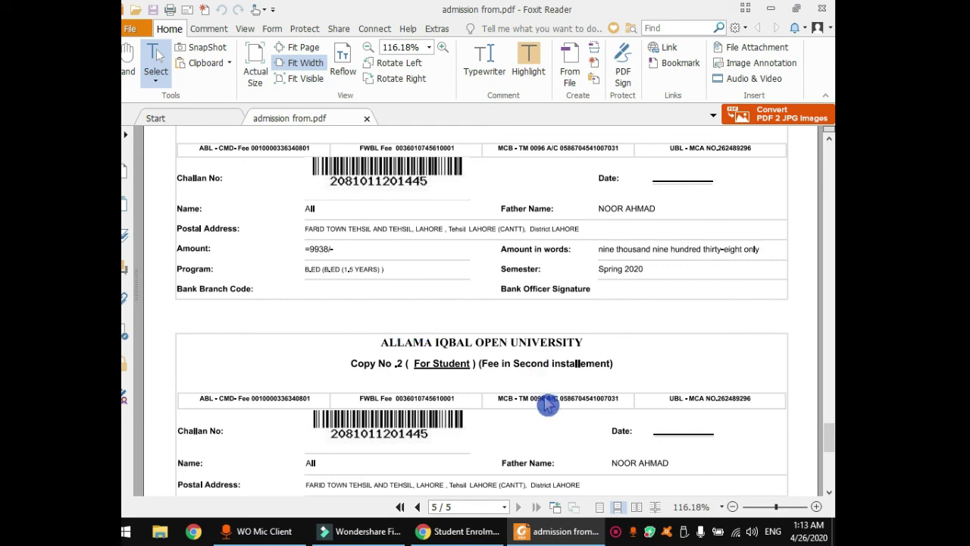
scroll(537, 404, "down", 3)
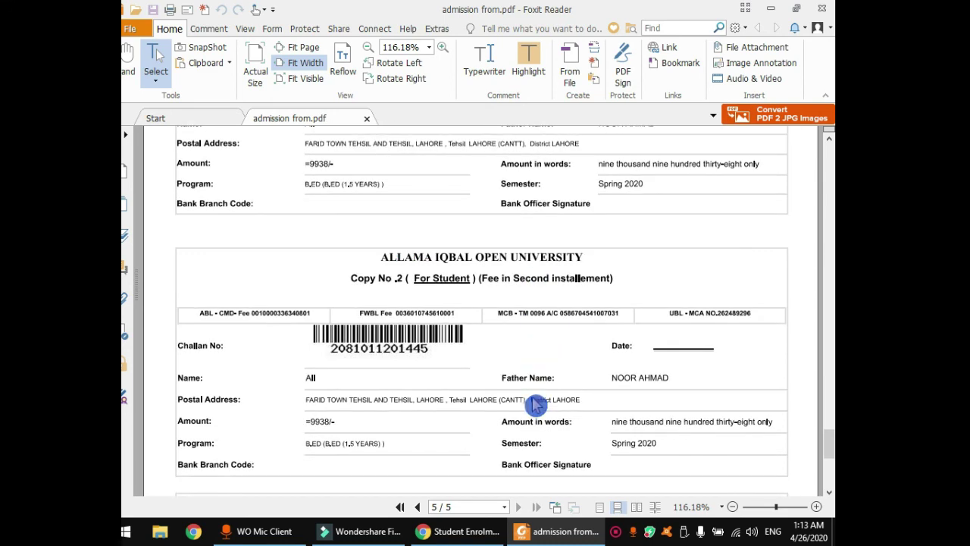
scroll(536, 404, "down", 2)
scroll(530, 407, "down", 2)
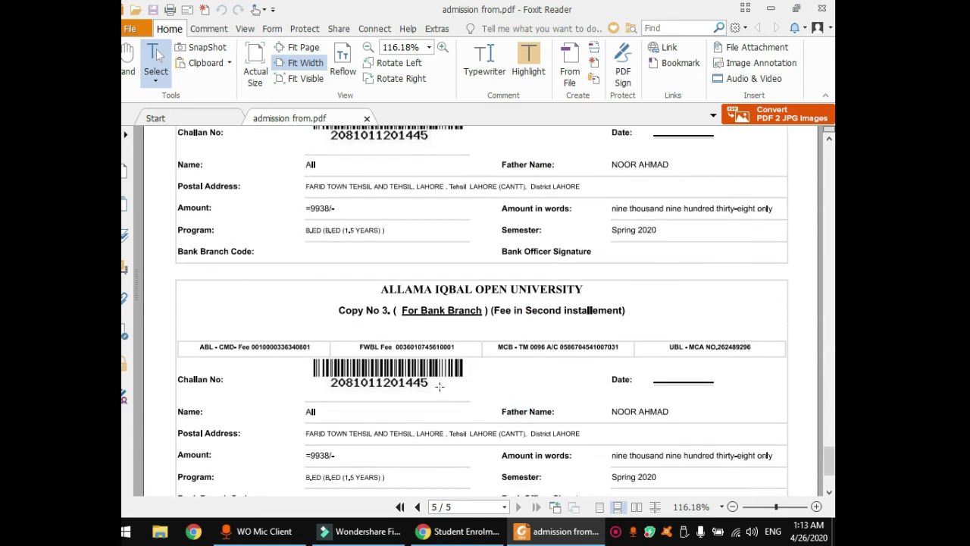
scroll(440, 386, "down", 3)
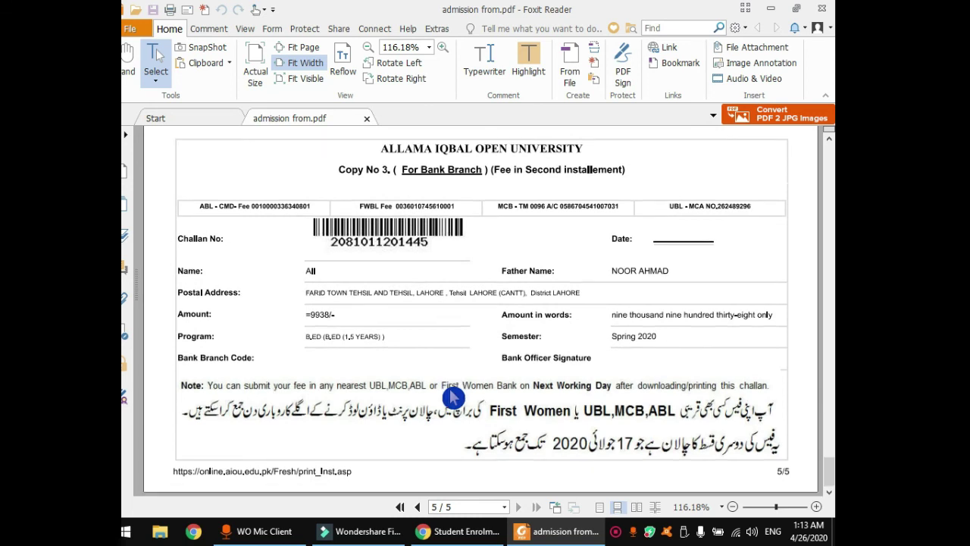